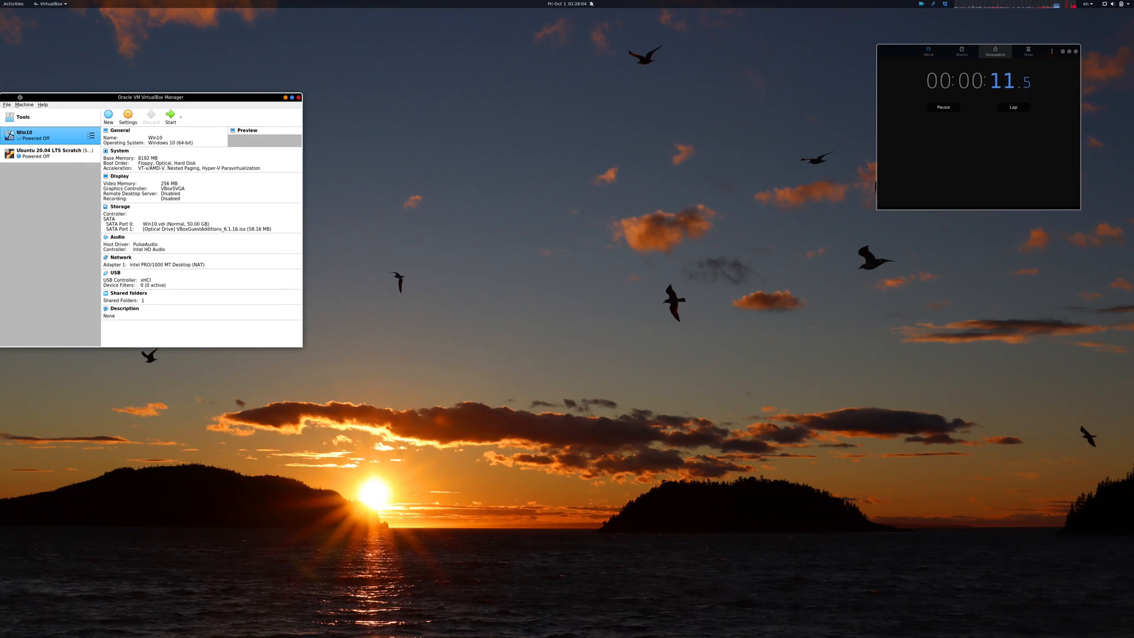
# Step: Start creating a new virtual machine and name it test
pyautogui.moveTo(18, 108); pyautogui.dragTo(48, 85)
pyautogui.click(49, 82)
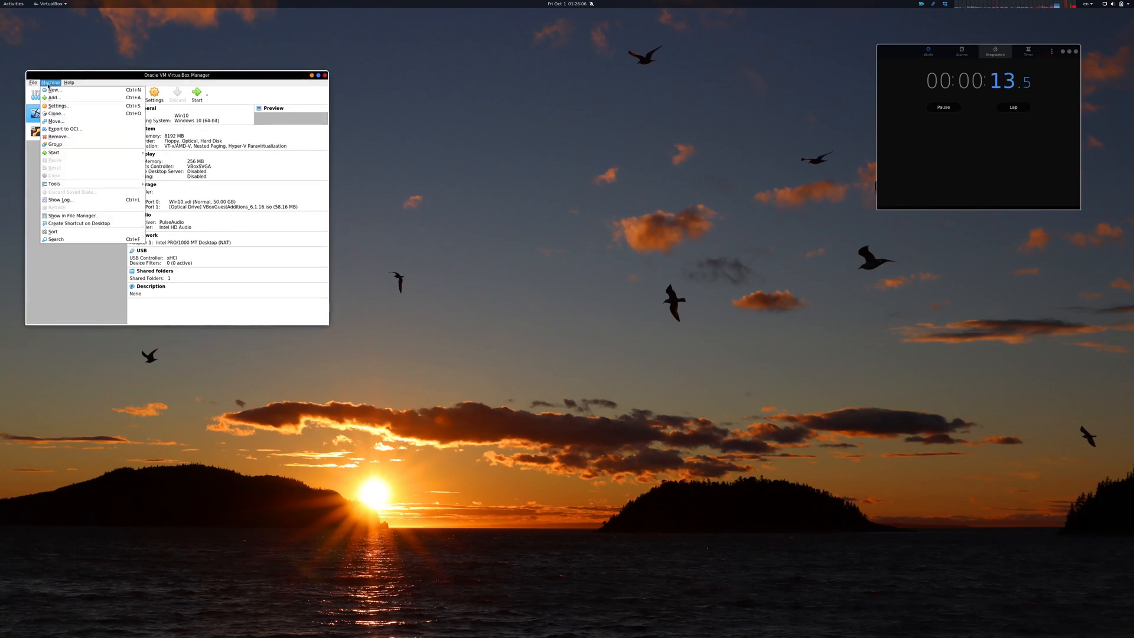
pyautogui.click(51, 90)
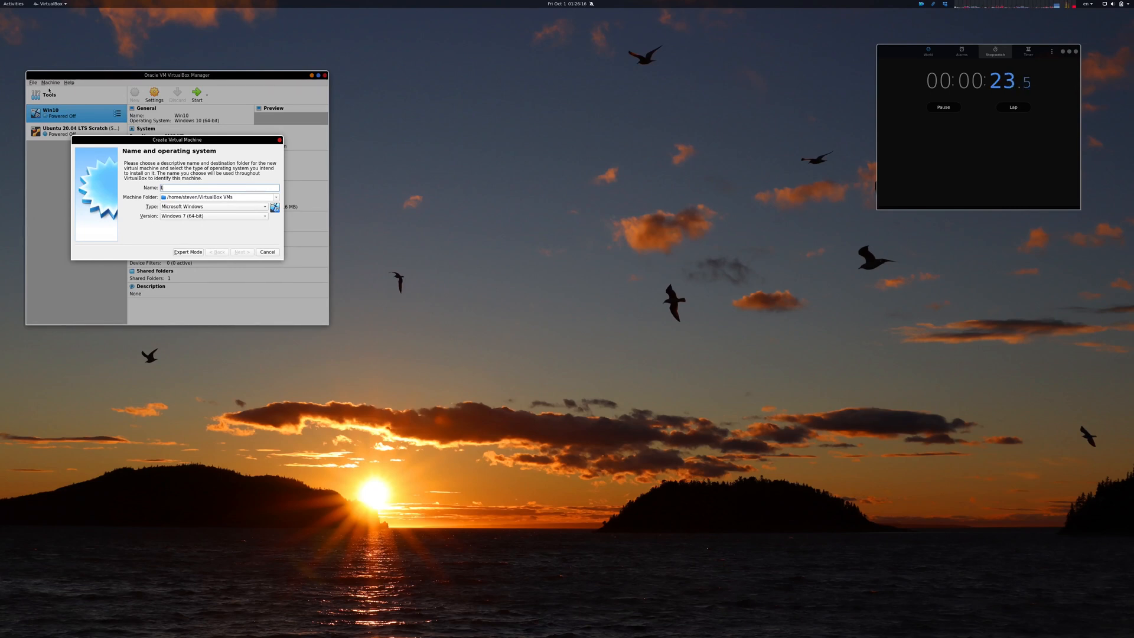
pyautogui.write('test')
# Step: Set the machine's type to Linux and version to Ubuntu (64-bit), and continue
pyautogui.click(168, 206)
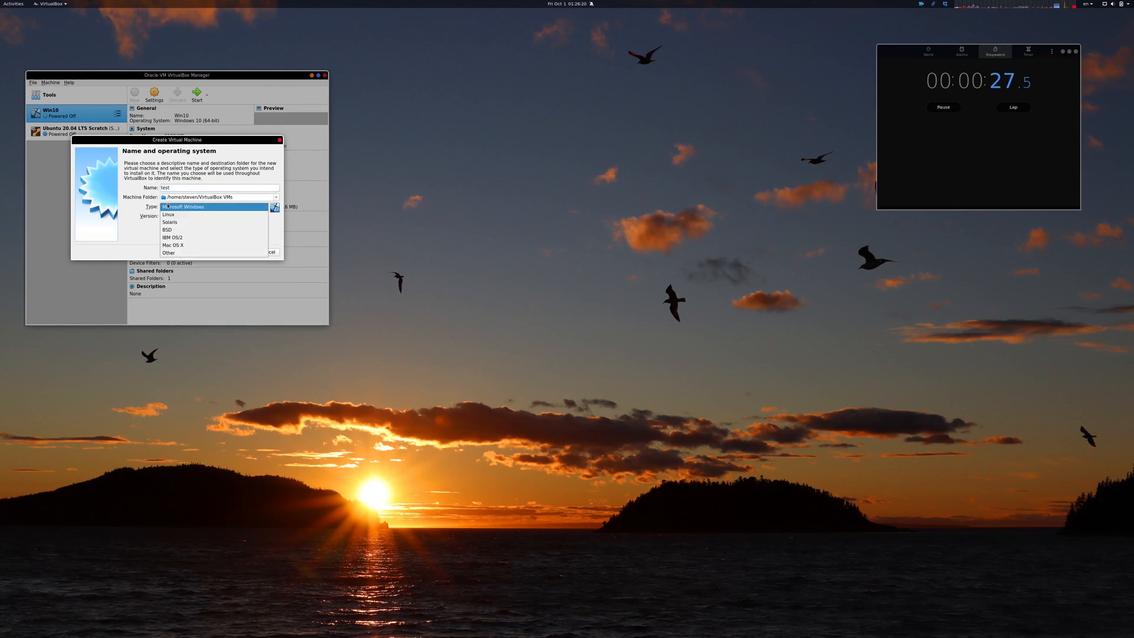
pyautogui.click(170, 215)
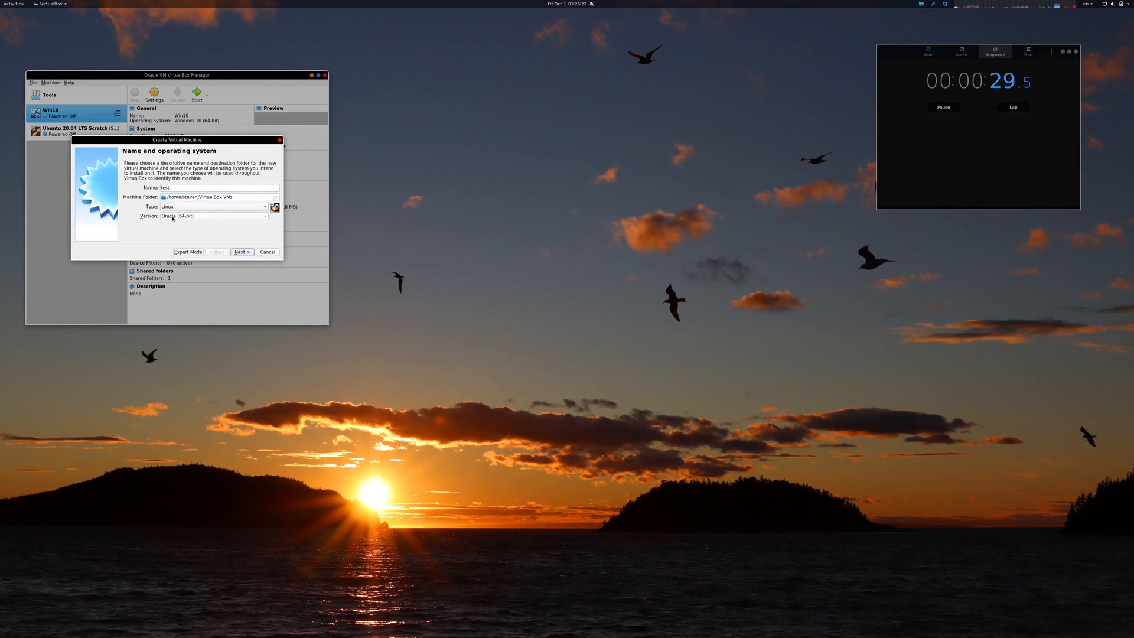
pyautogui.click(173, 216)
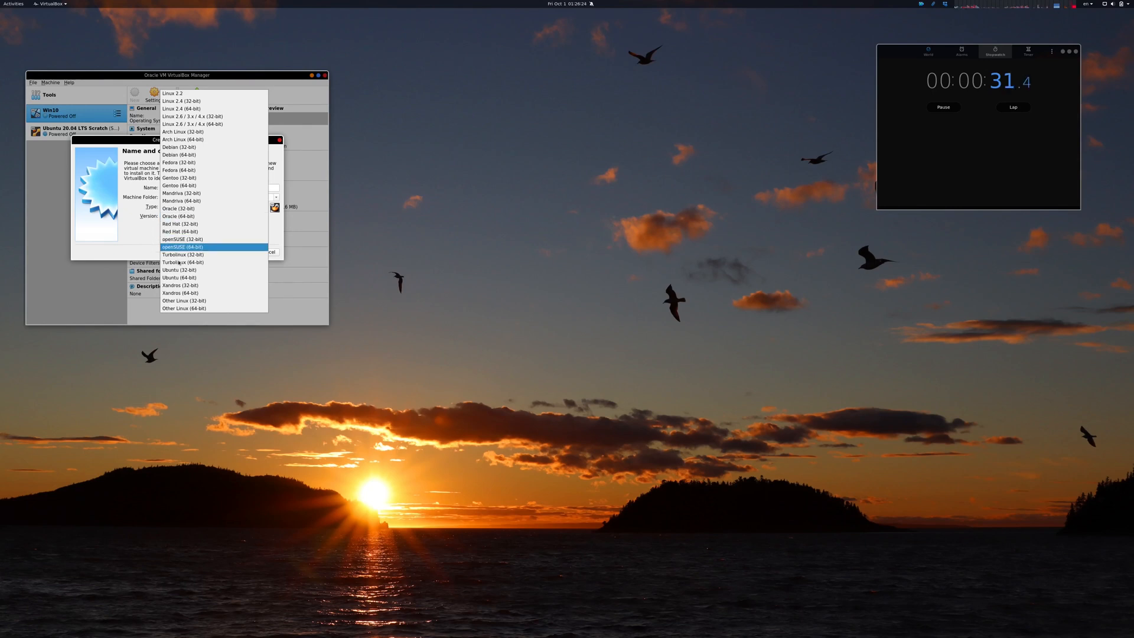
pyautogui.click(182, 278)
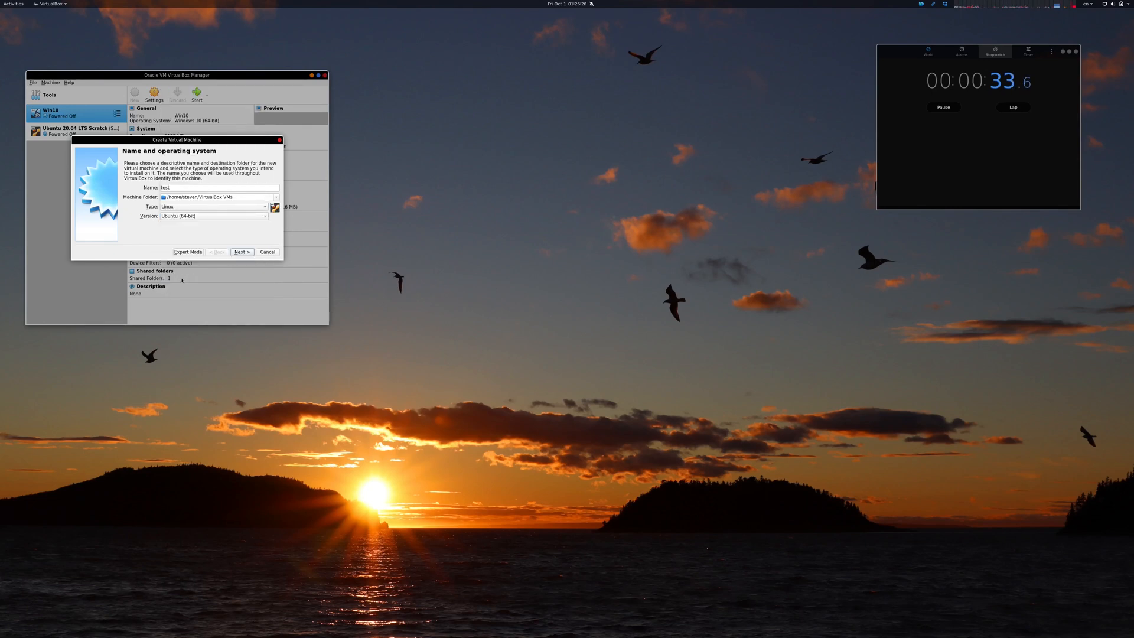
pyautogui.click(241, 253)
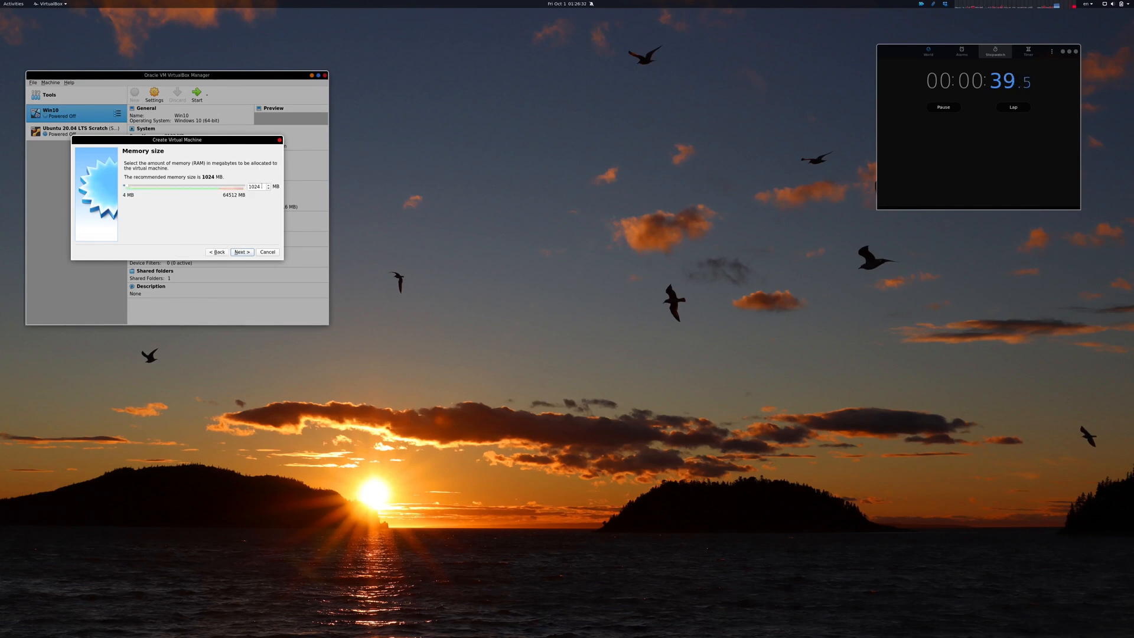
# Step: Set the machine's memory size to 8192 MB and continue
pyautogui.moveTo(261, 187); pyautogui.dragTo(239, 185)
pyautogui.write('8192')
pyautogui.click(248, 251)
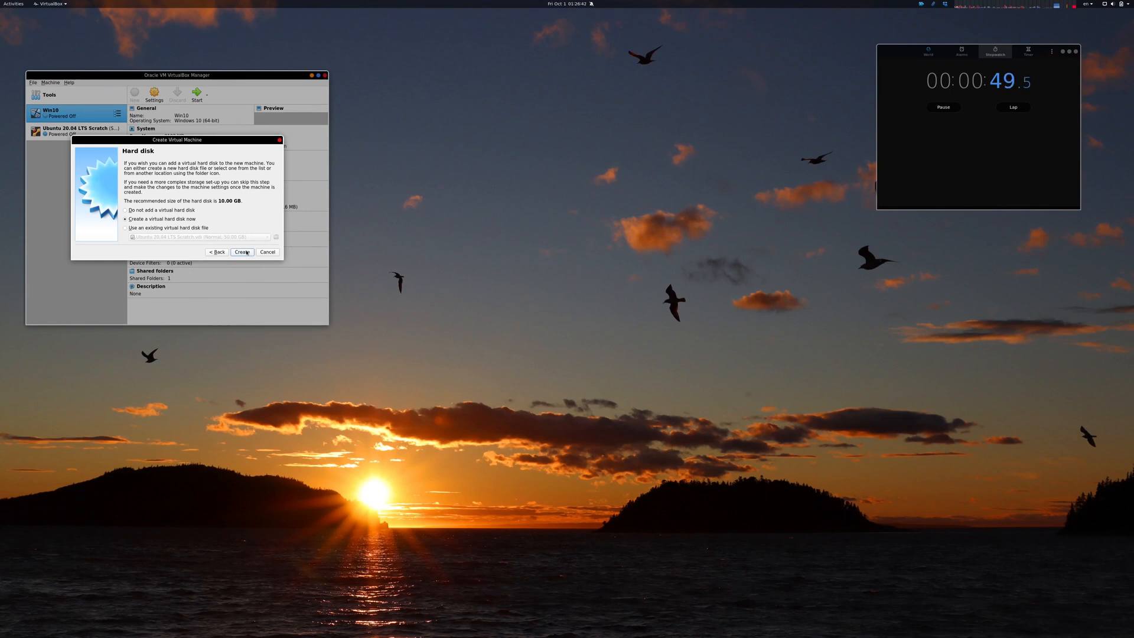
# Step: Create a new dynamically allocated VDI virtual hard disk of 10.00 GB for the machine
pyautogui.click(247, 252)
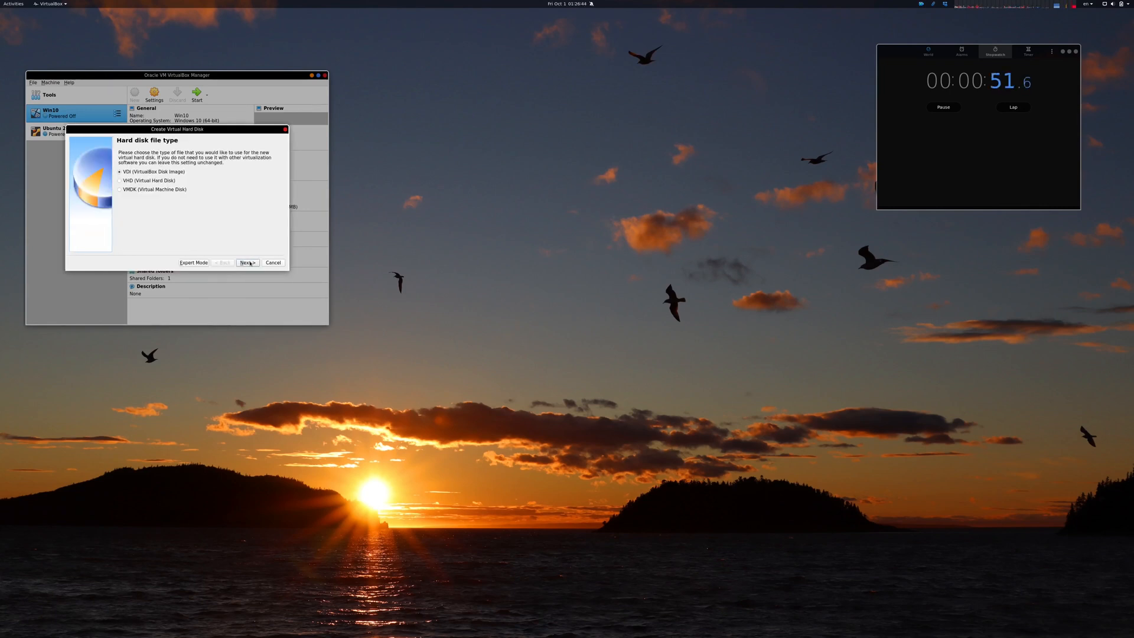
pyautogui.click(250, 263)
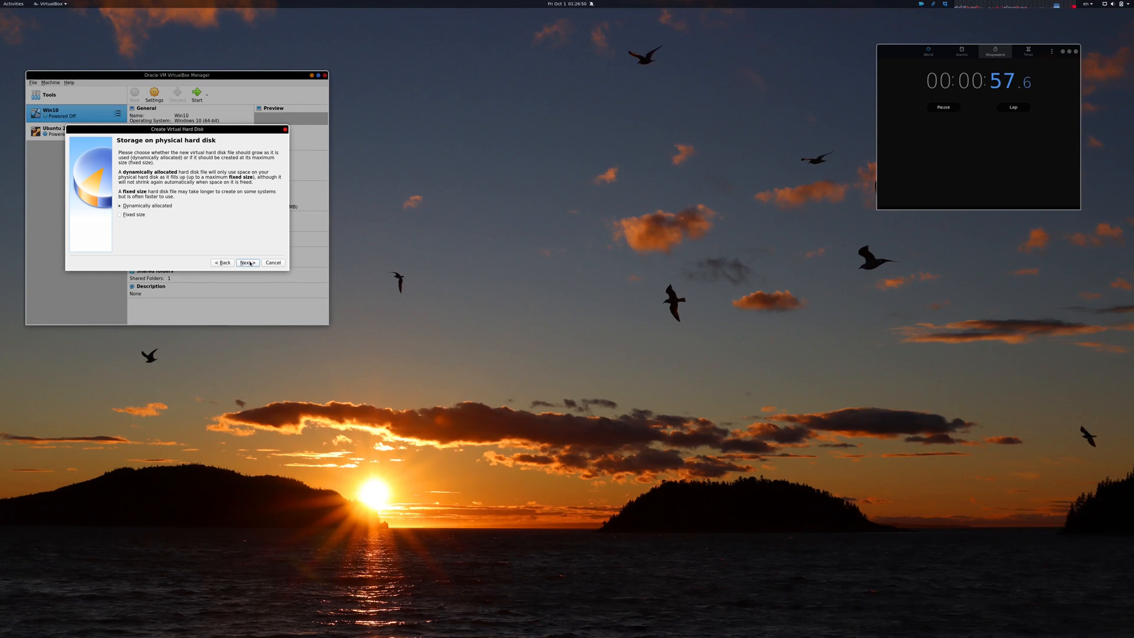
pyautogui.click(250, 263)
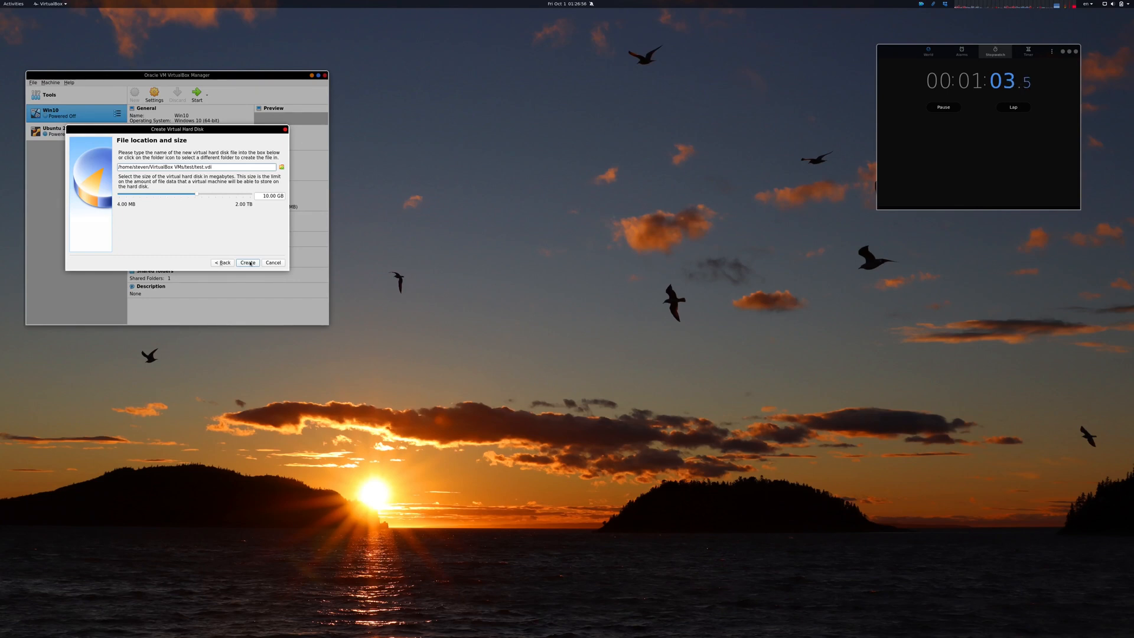
pyautogui.click(249, 262)
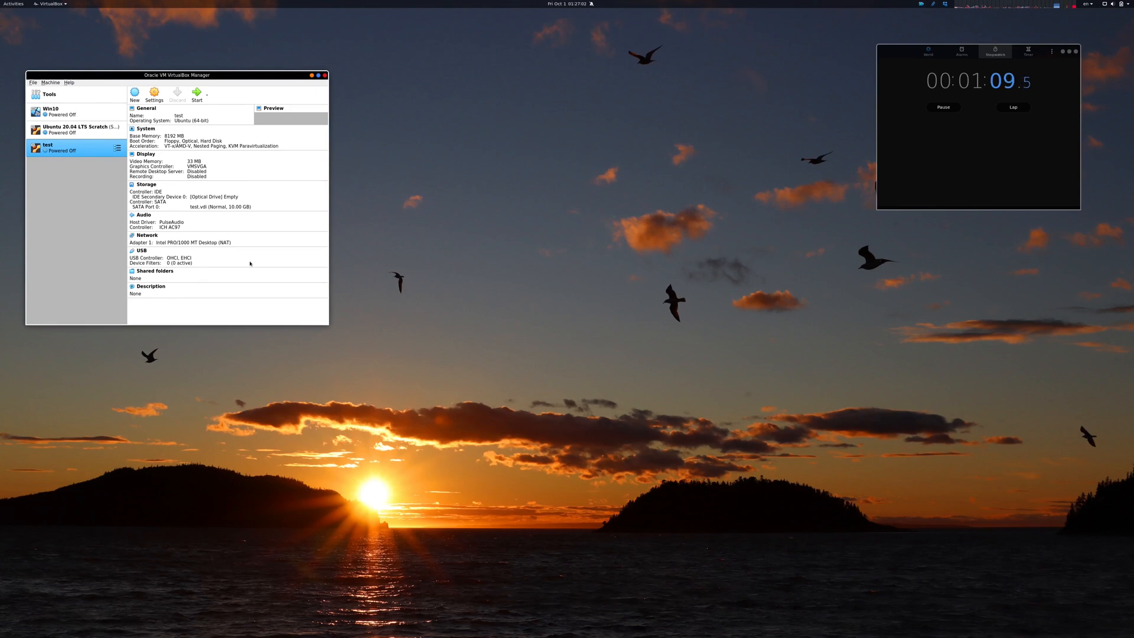
# Step: Start the test virtual machine and open the start-up disk list
pyautogui.doubleClick(104, 154)
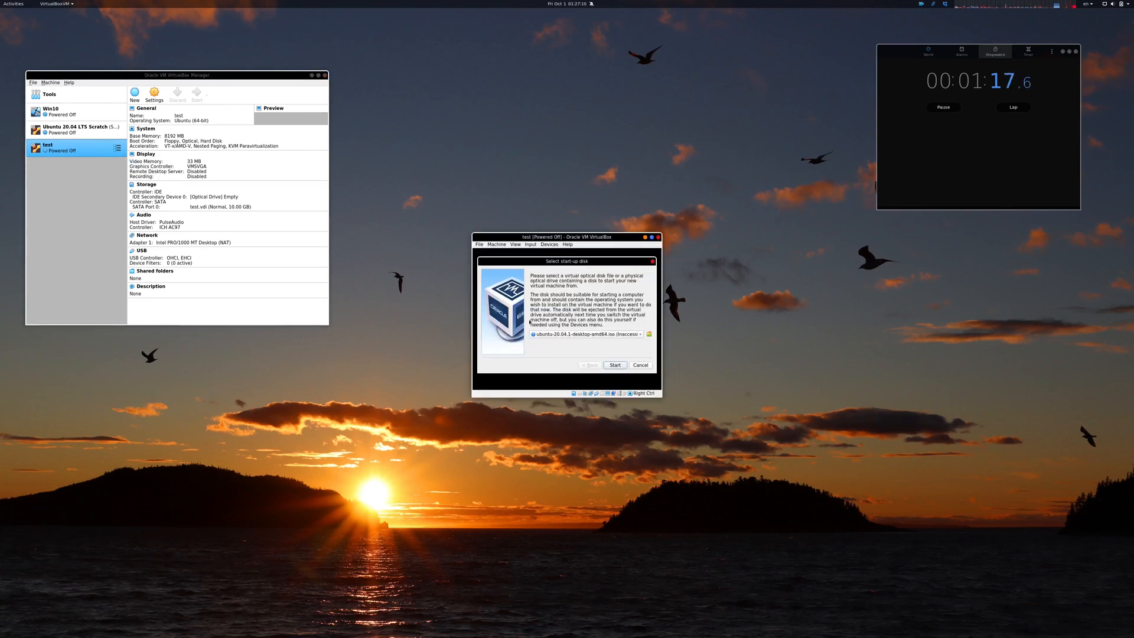
pyautogui.click(582, 335)
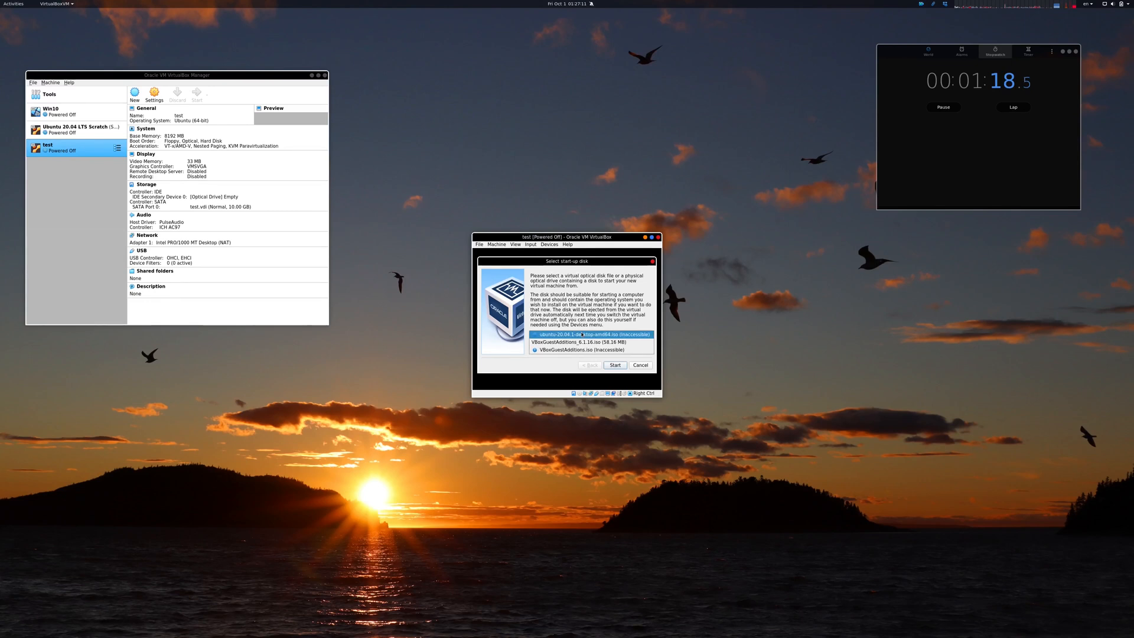
pyautogui.click(580, 320)
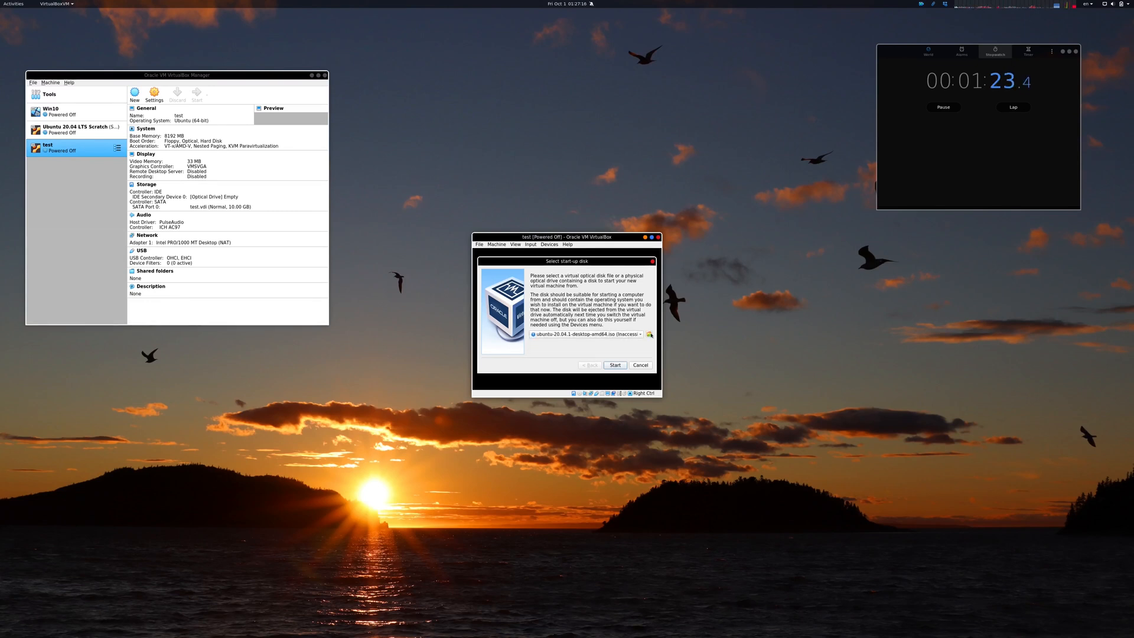
# Step: Add ubuntu-20.04.2.0-desktop-amd64.iso from the Dropbox ISO folder as start-up disk and boot the machine
pyautogui.click(649, 334)
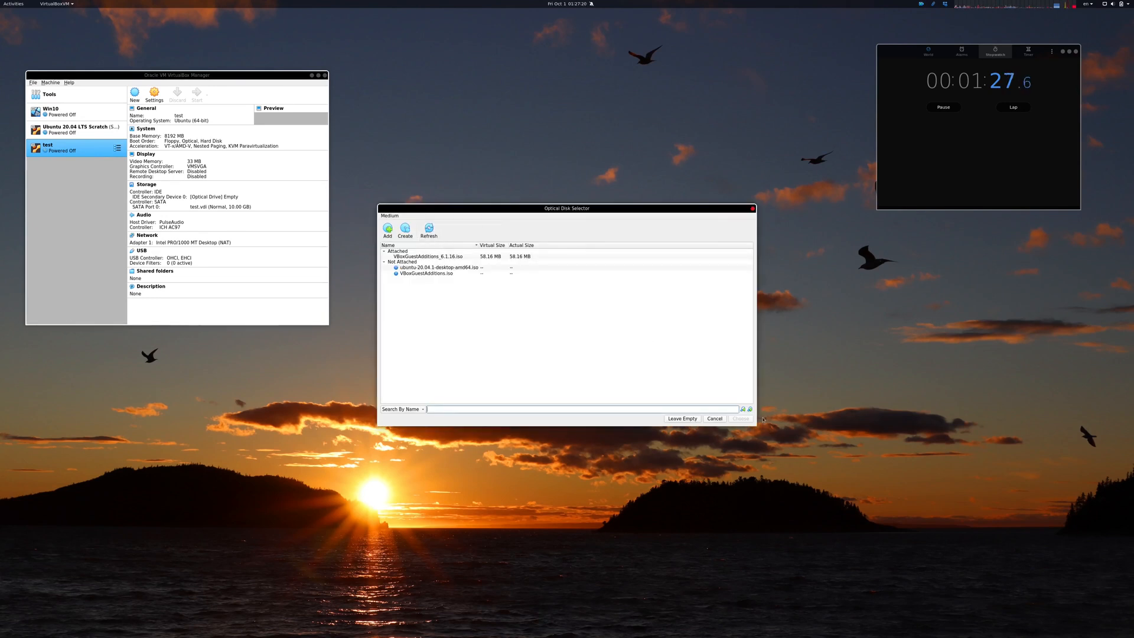
pyautogui.click(386, 231)
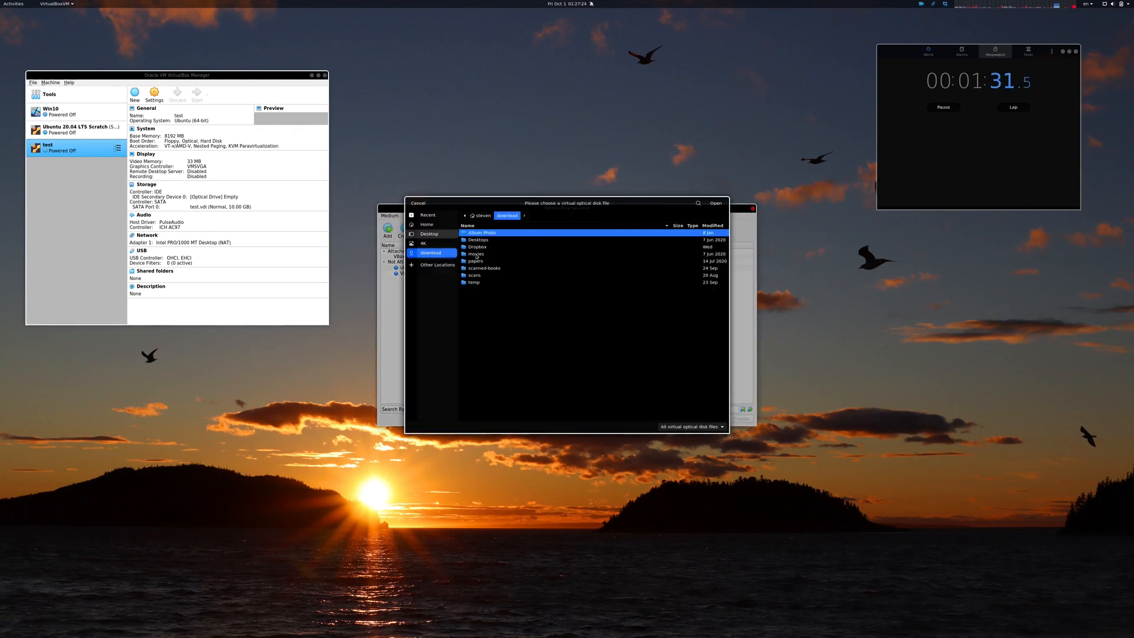
pyautogui.doubleClick(478, 248)
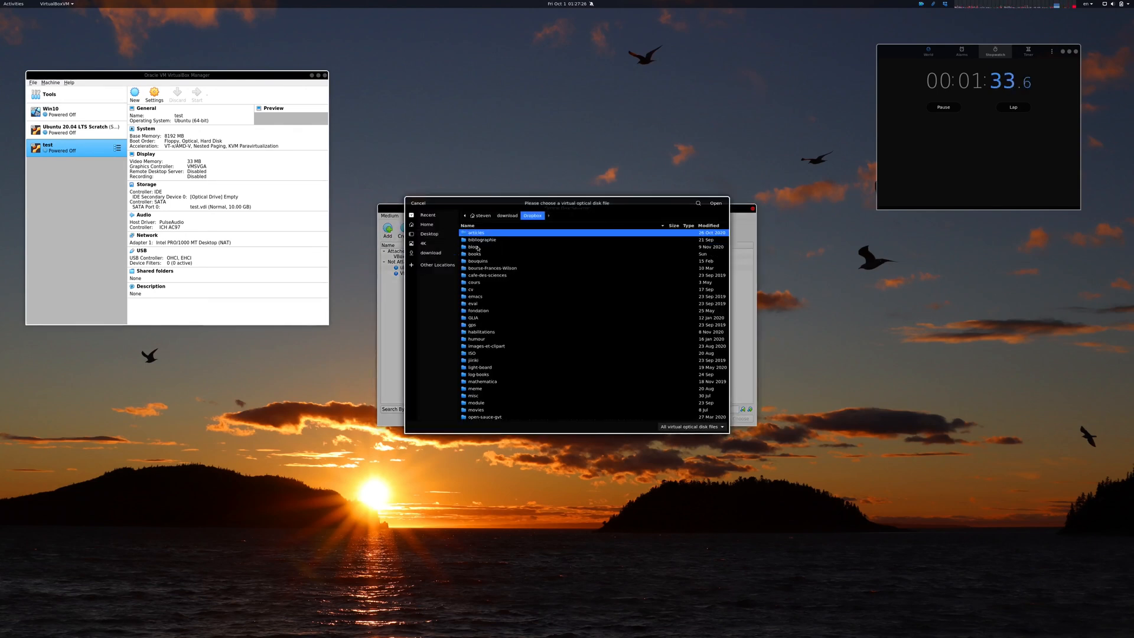
pyautogui.doubleClick(481, 354)
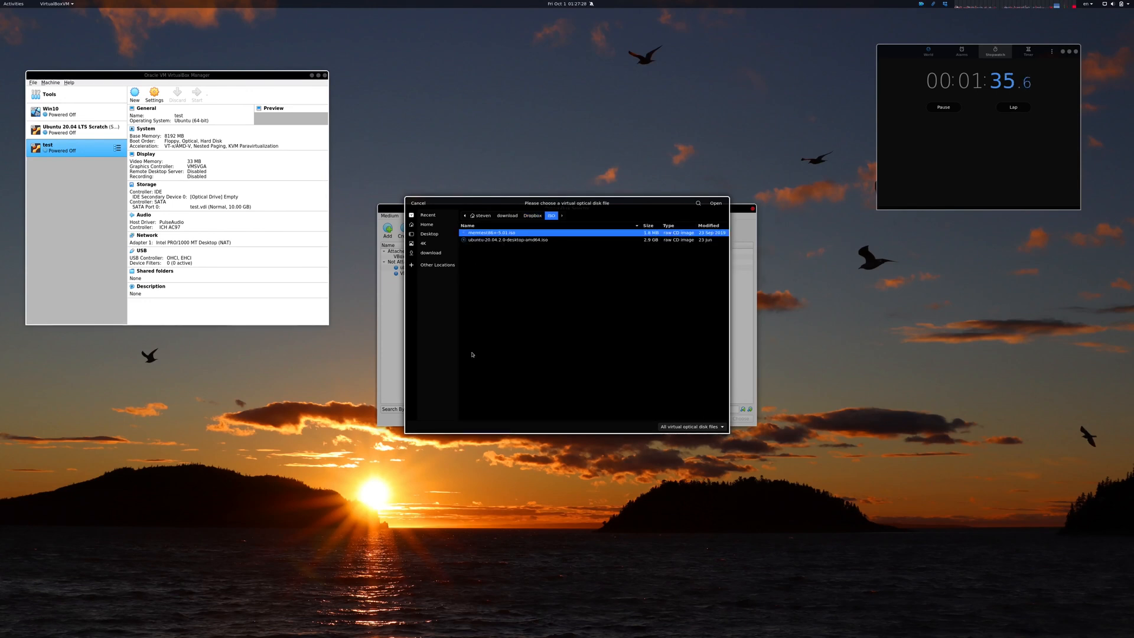
pyautogui.doubleClick(504, 240)
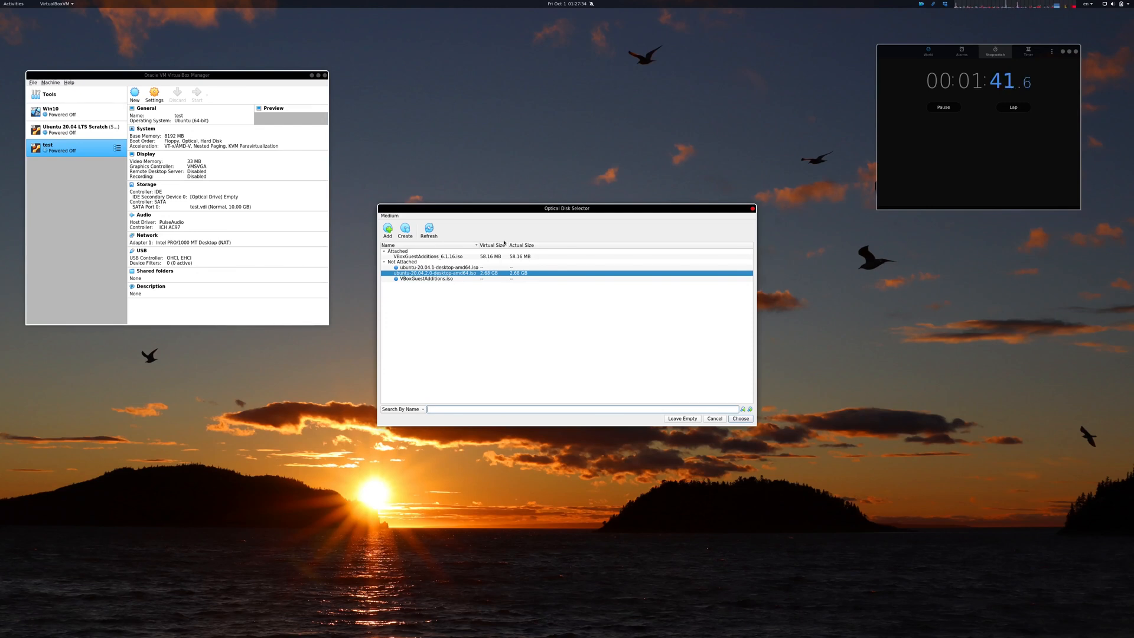
pyautogui.click(735, 419)
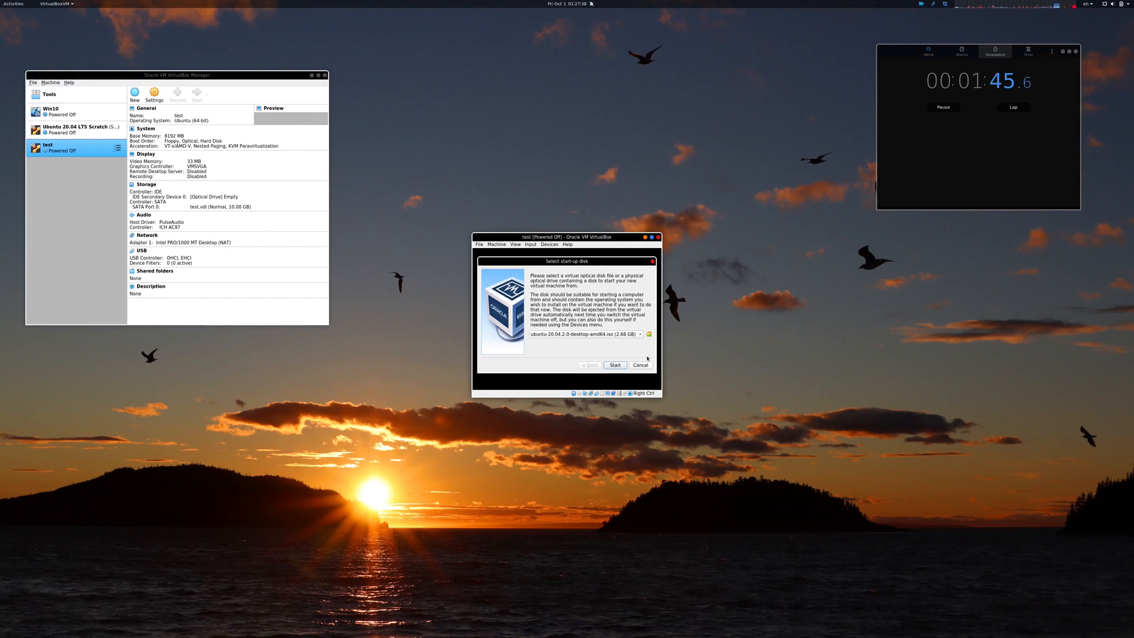
pyautogui.click(615, 365)
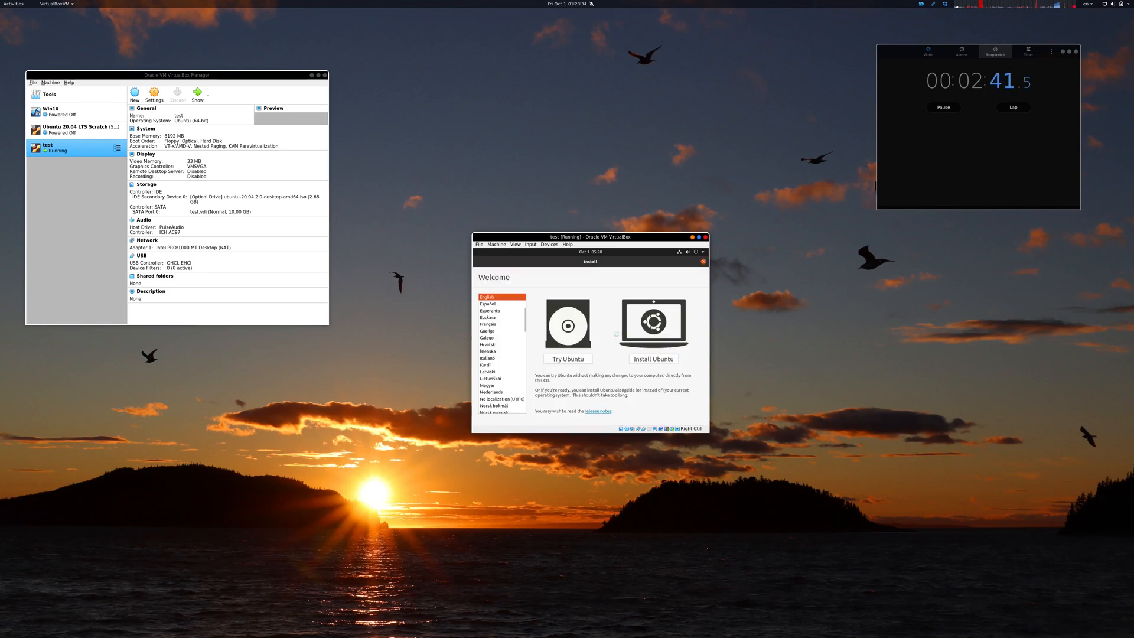
# Step: Begin installing Ubuntu with default keyboard, normal installation and erase-disk options, confirming the disk changes
pyautogui.click(640, 359)
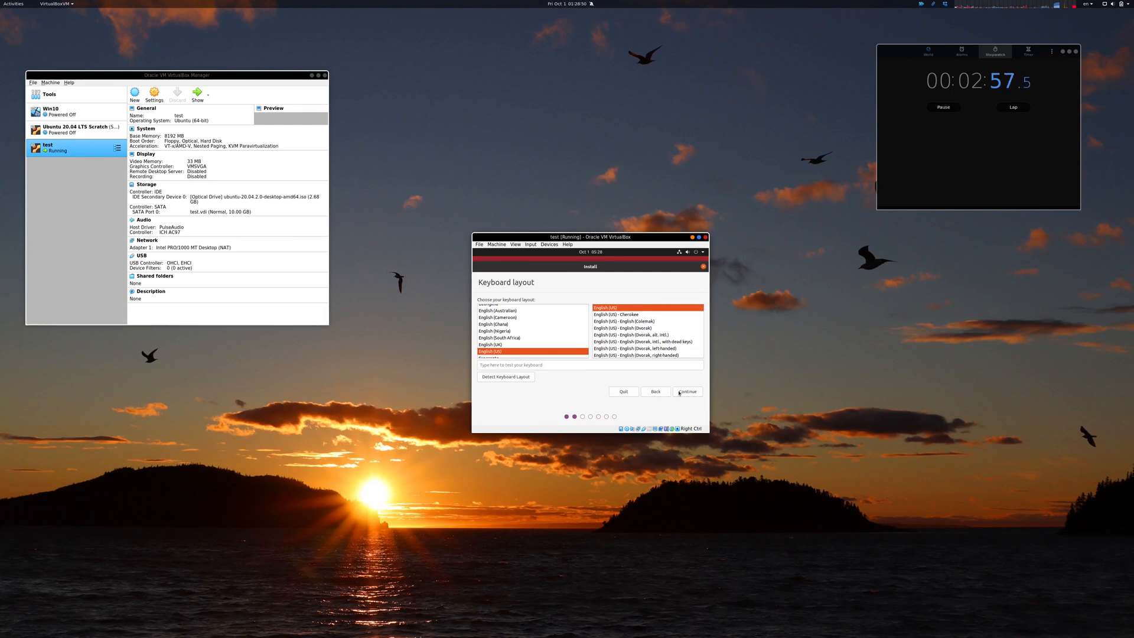
pyautogui.click(679, 392)
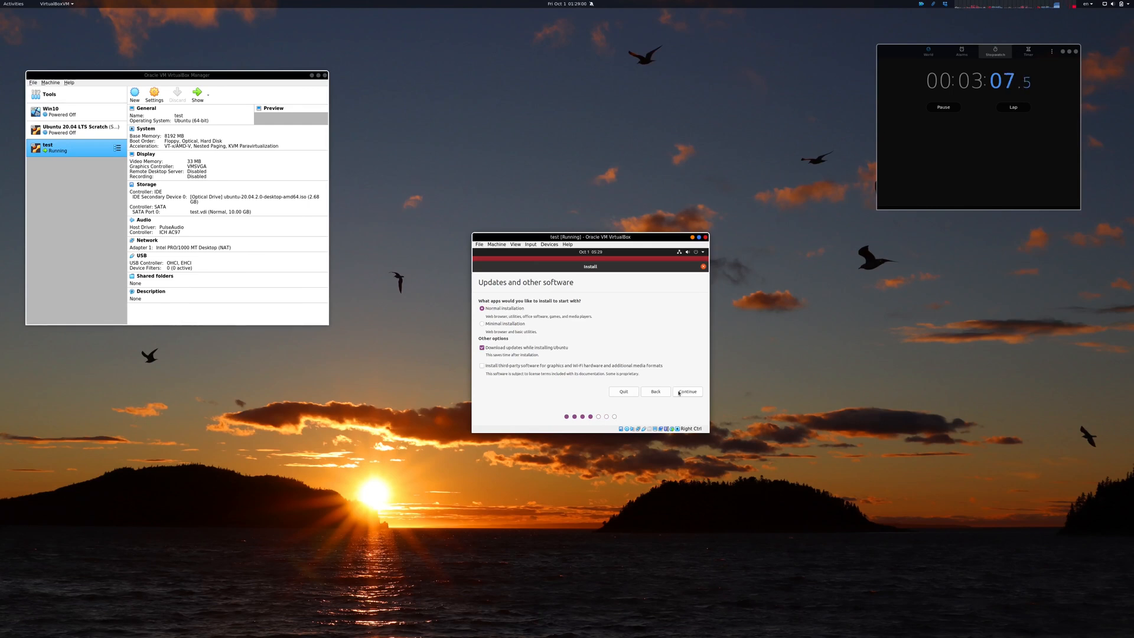
pyautogui.click(679, 393)
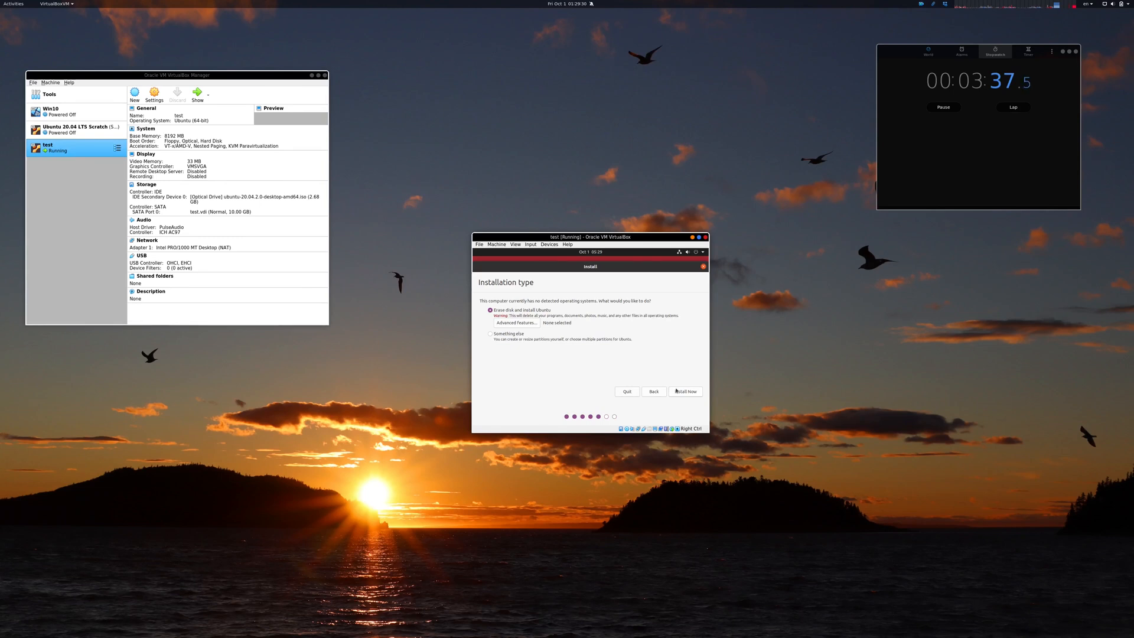
pyautogui.click(676, 390)
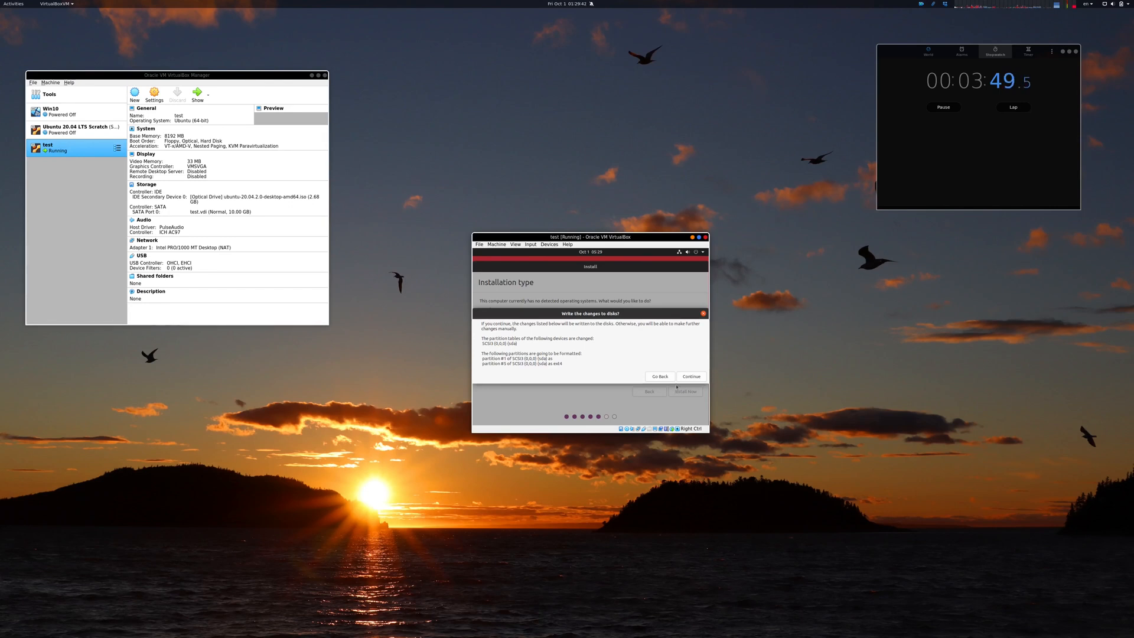
pyautogui.click(685, 377)
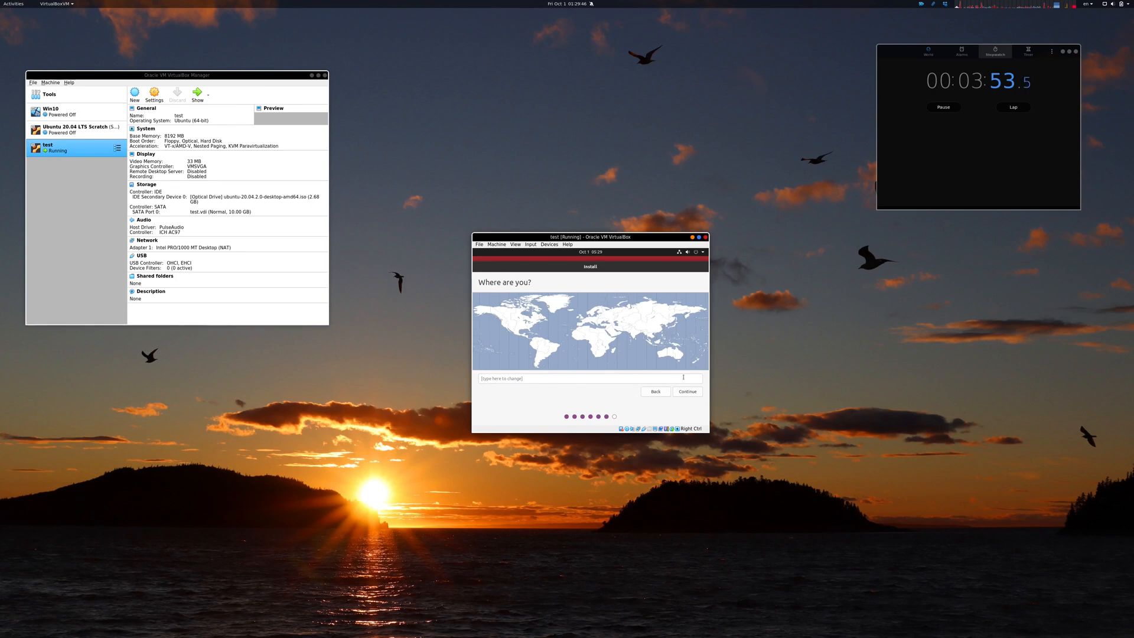
# Step: Choose Toronto as the installation location and continue
pyautogui.click(531, 317)
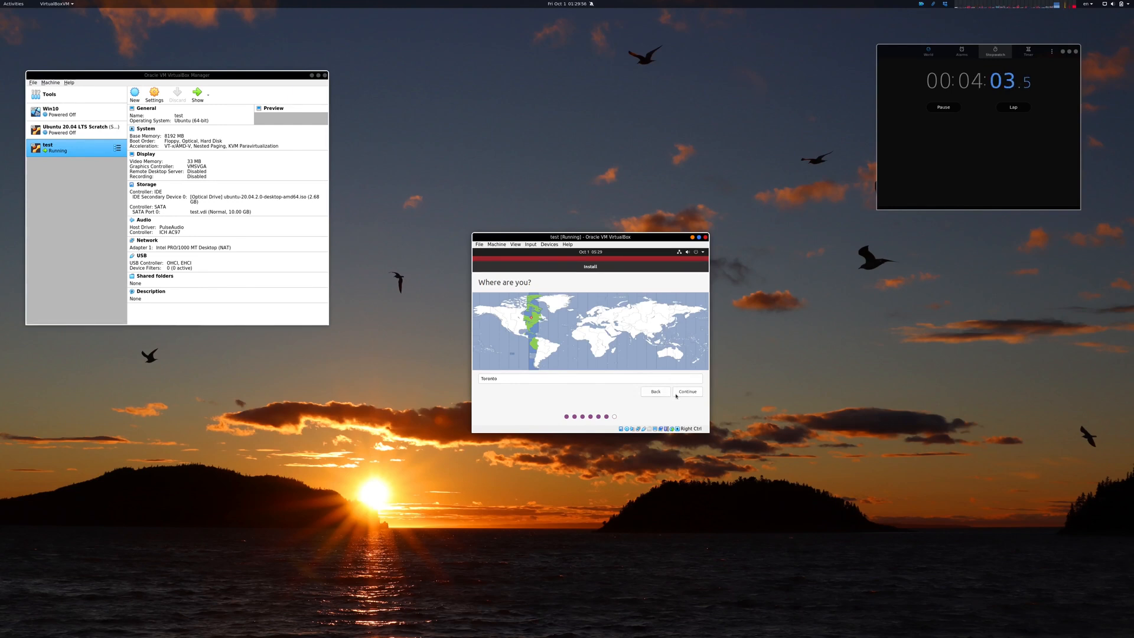
pyautogui.click(676, 394)
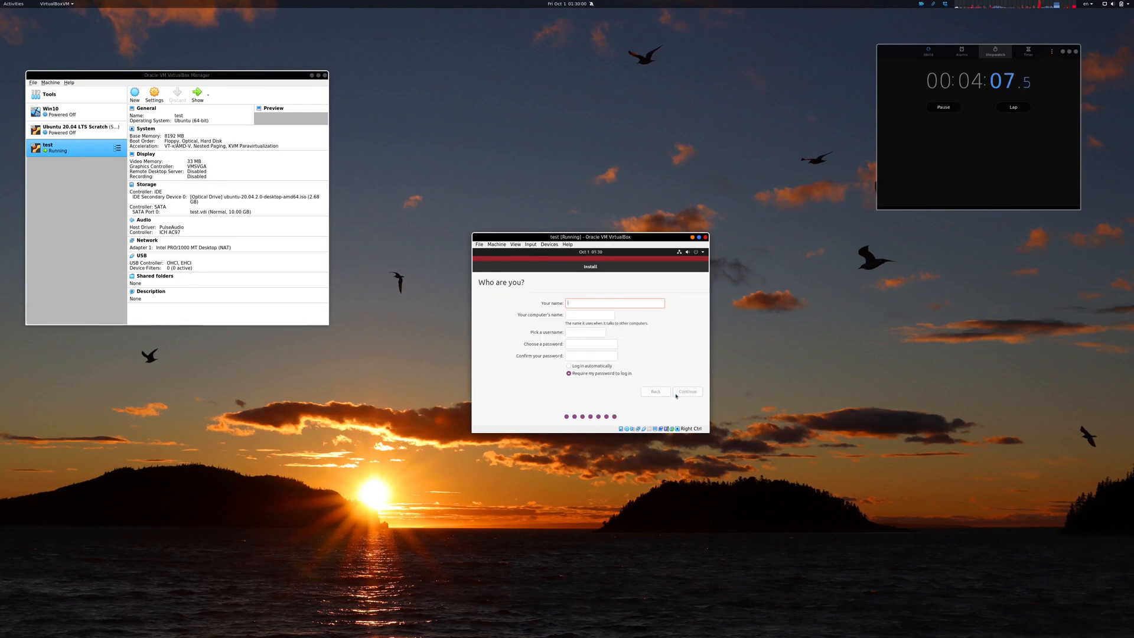
# Step: Enter the user's name, computer name toto, and the account password twice, then continue the installation
pyautogui.press('Tab')
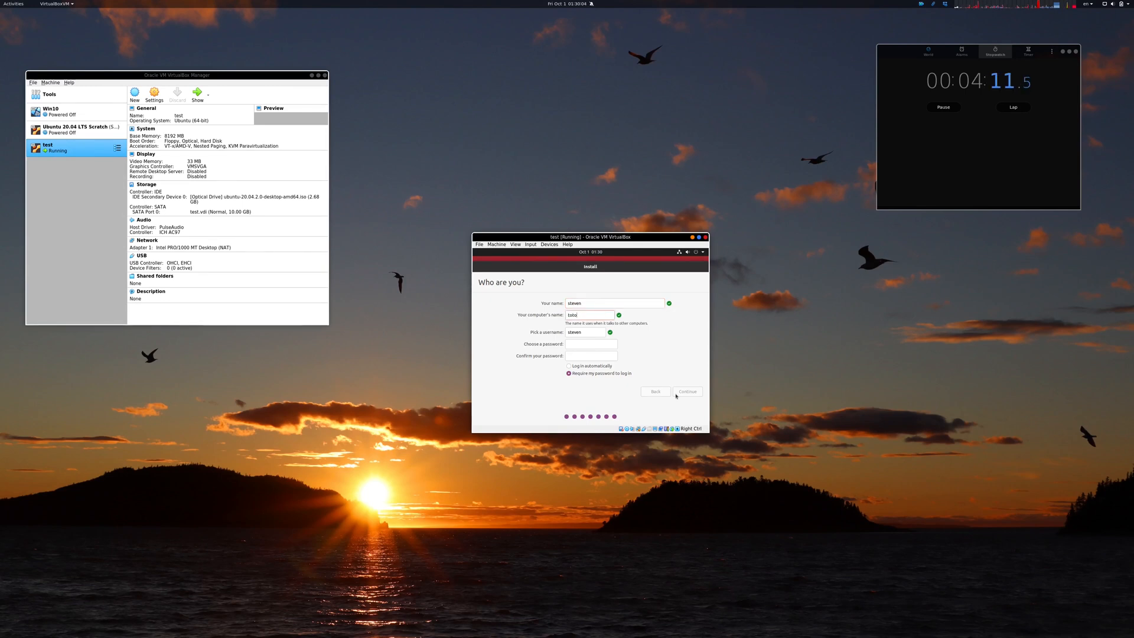
pyautogui.press('Tab')
pyautogui.press('Tab')
pyautogui.press('Tab')
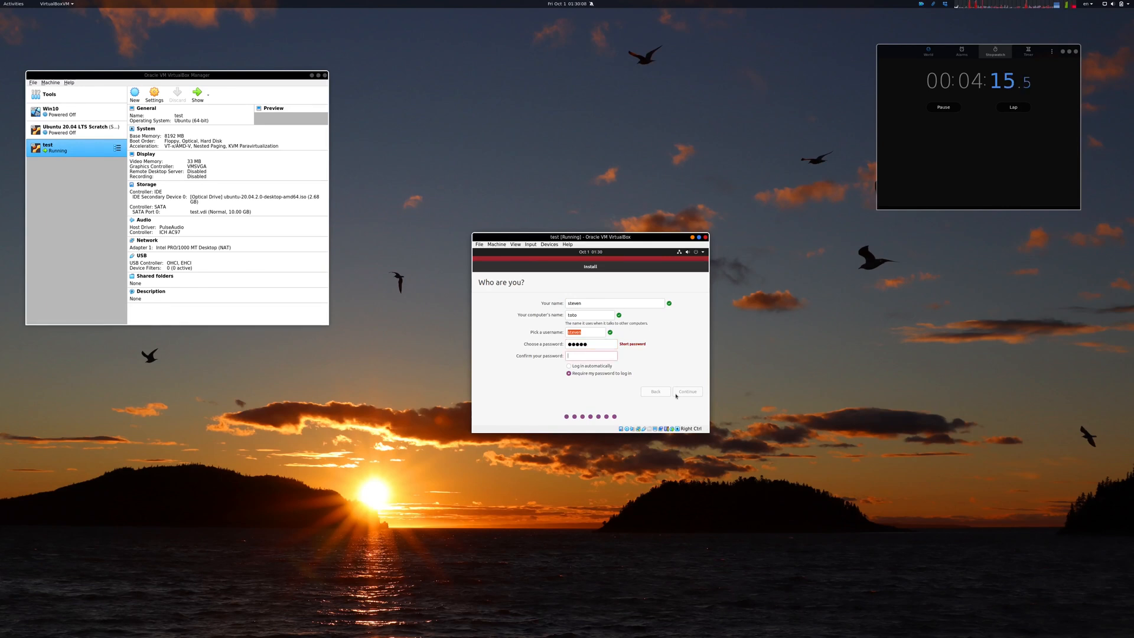
pyautogui.click(686, 393)
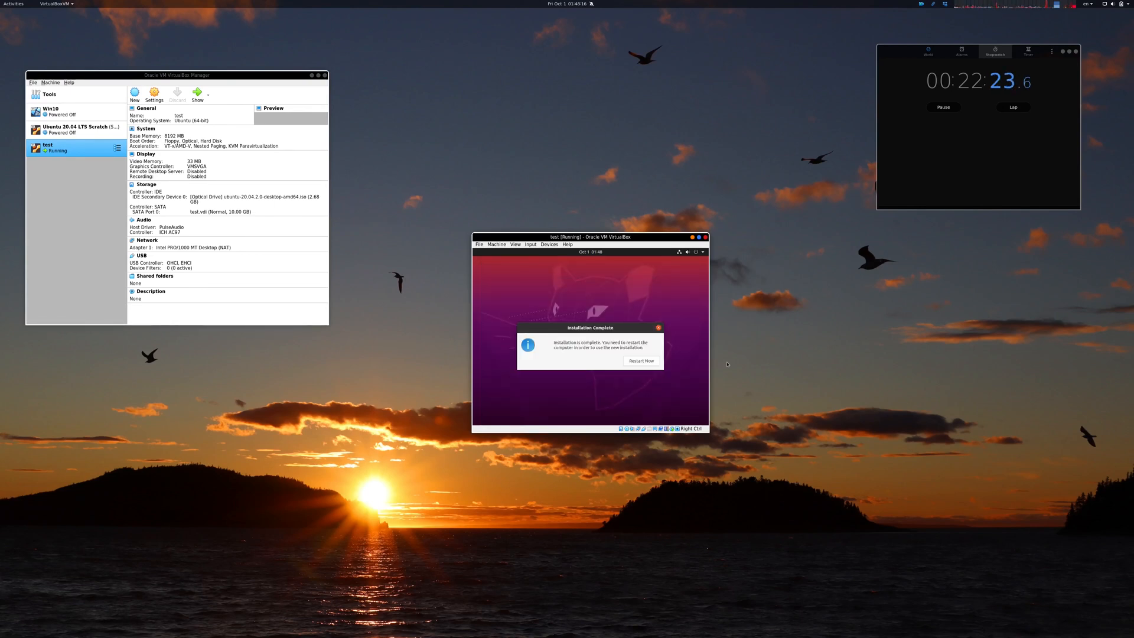
# Step: Restart the installed system, dismiss the installation-medium prompt, and select the user account at login
pyautogui.click(638, 360)
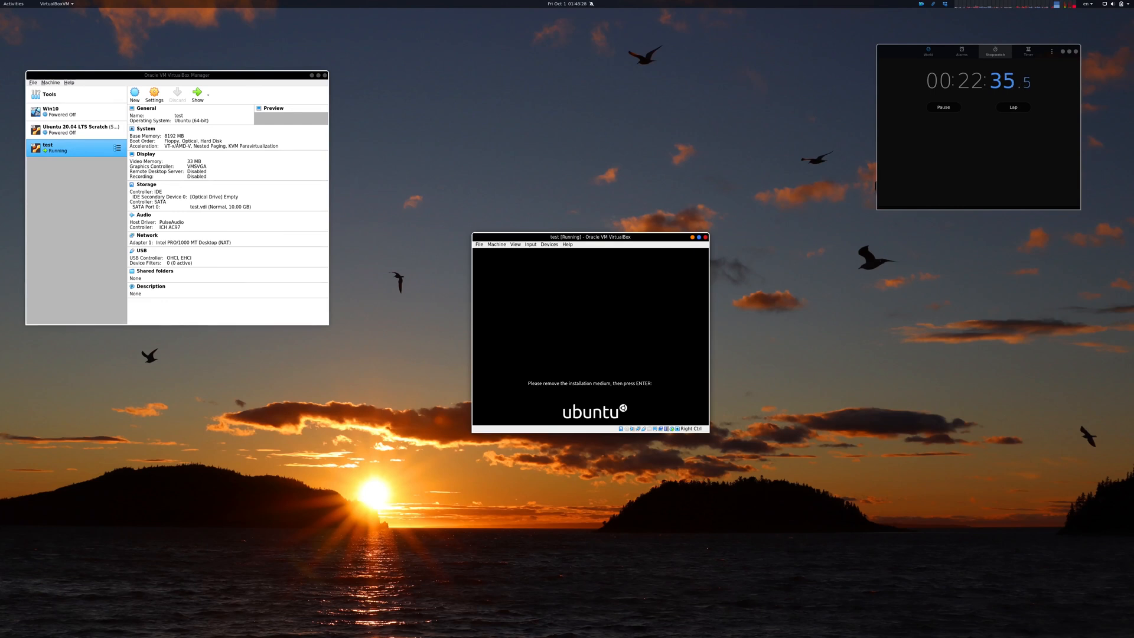
pyautogui.press('Return')
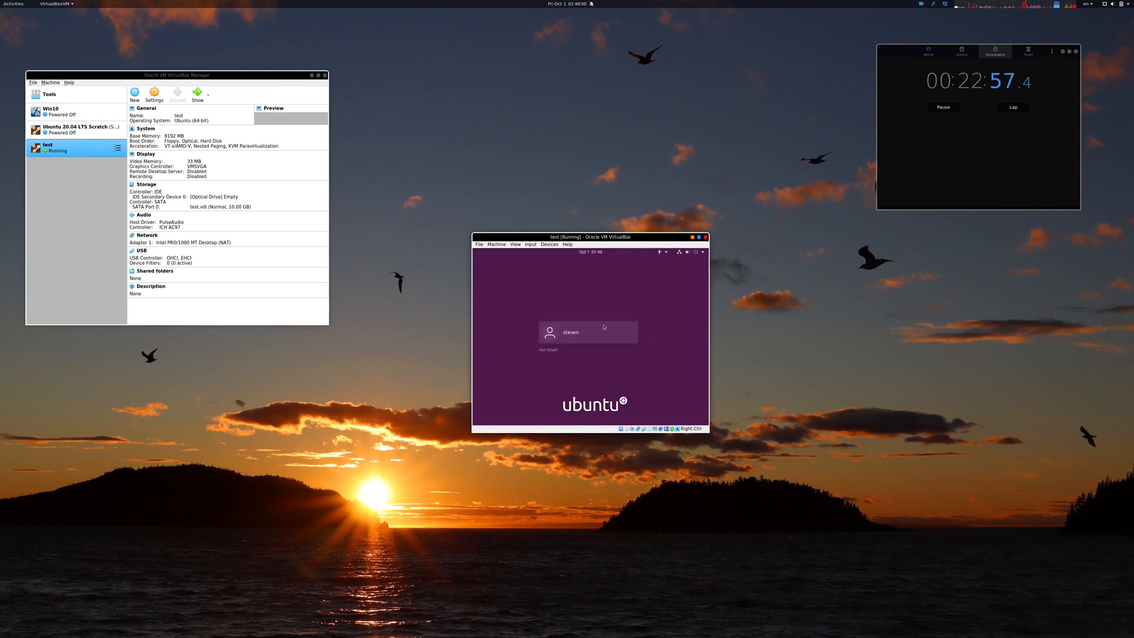
pyautogui.click(603, 329)
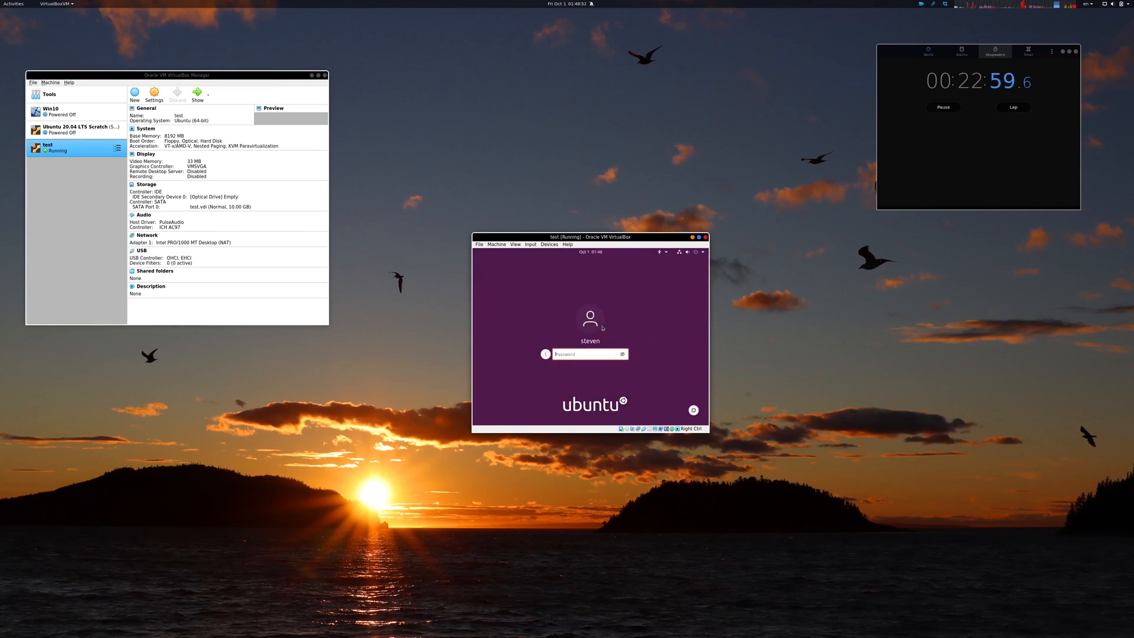
# Step: Log in with the account password and skip through the welcome setup screens to the desktop
pyautogui.write('*****')
pyautogui.press('Return')
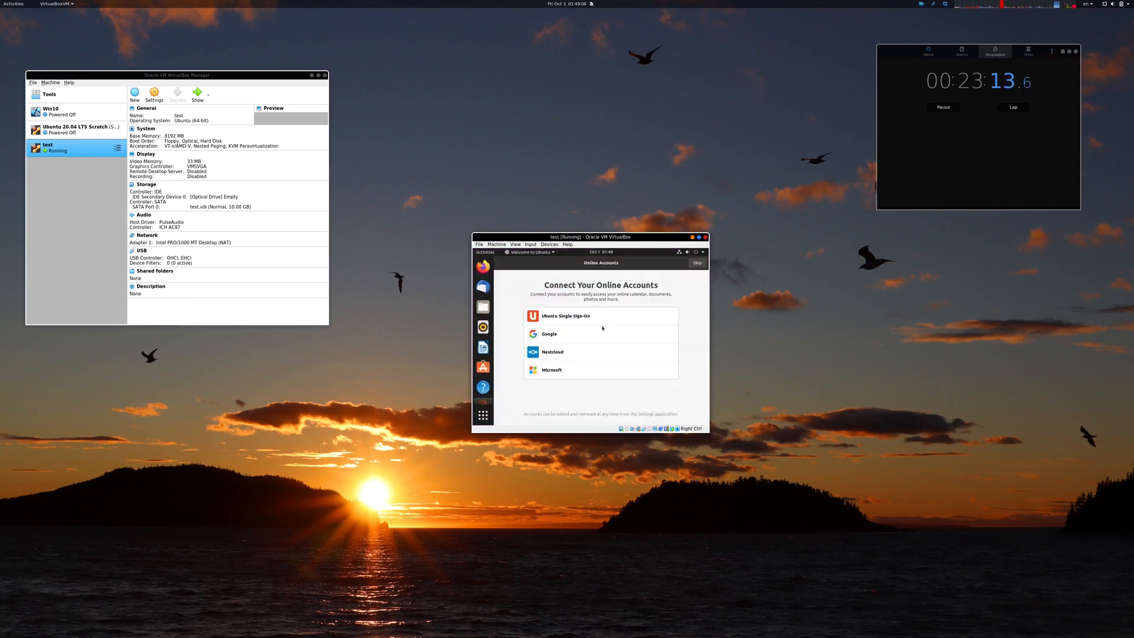
pyautogui.click(700, 263)
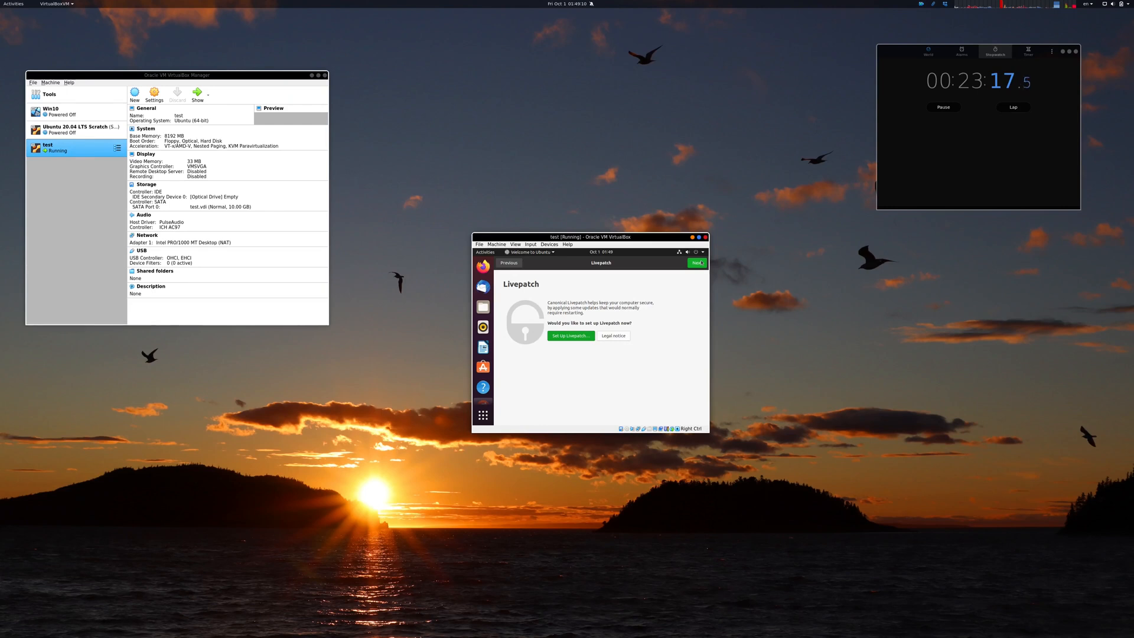
pyautogui.click(700, 262)
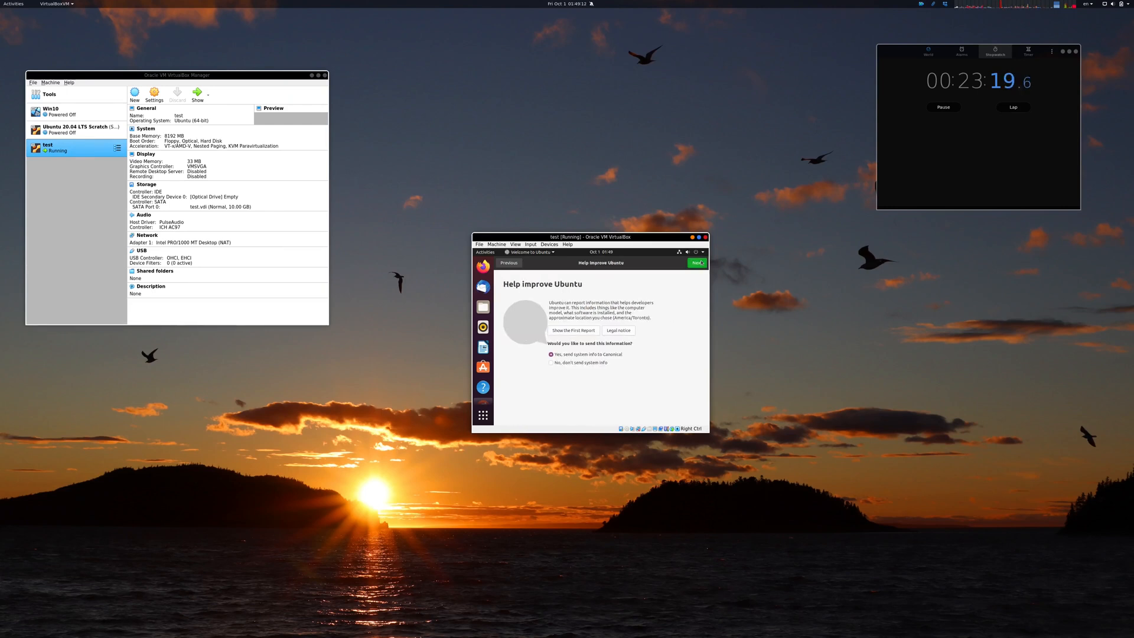
pyautogui.click(701, 263)
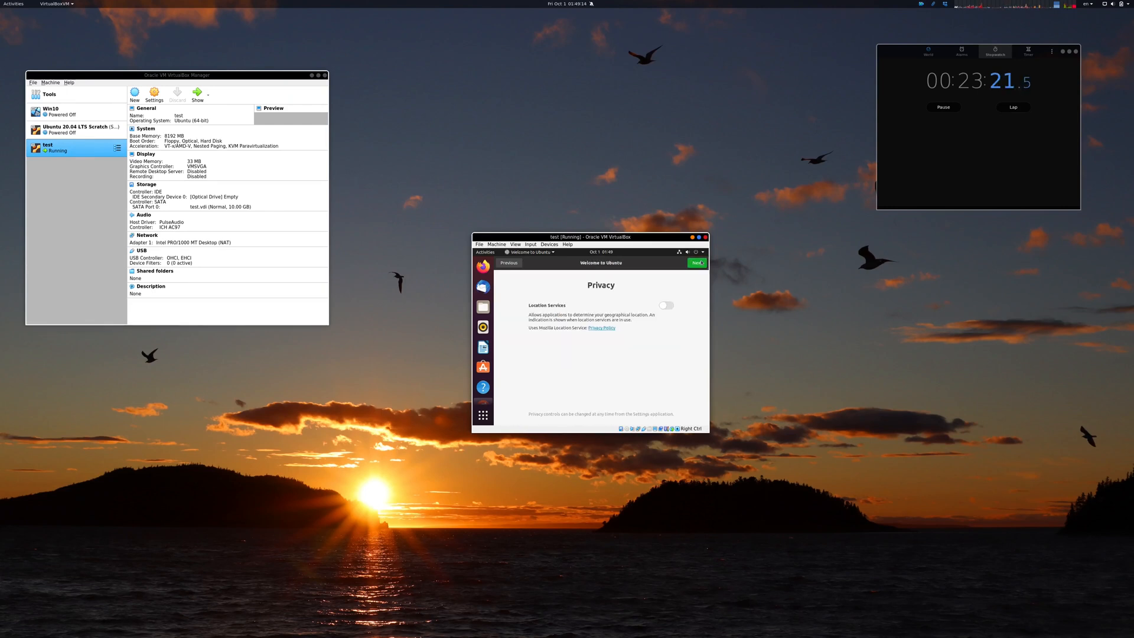
pyautogui.click(700, 263)
pyautogui.click(700, 262)
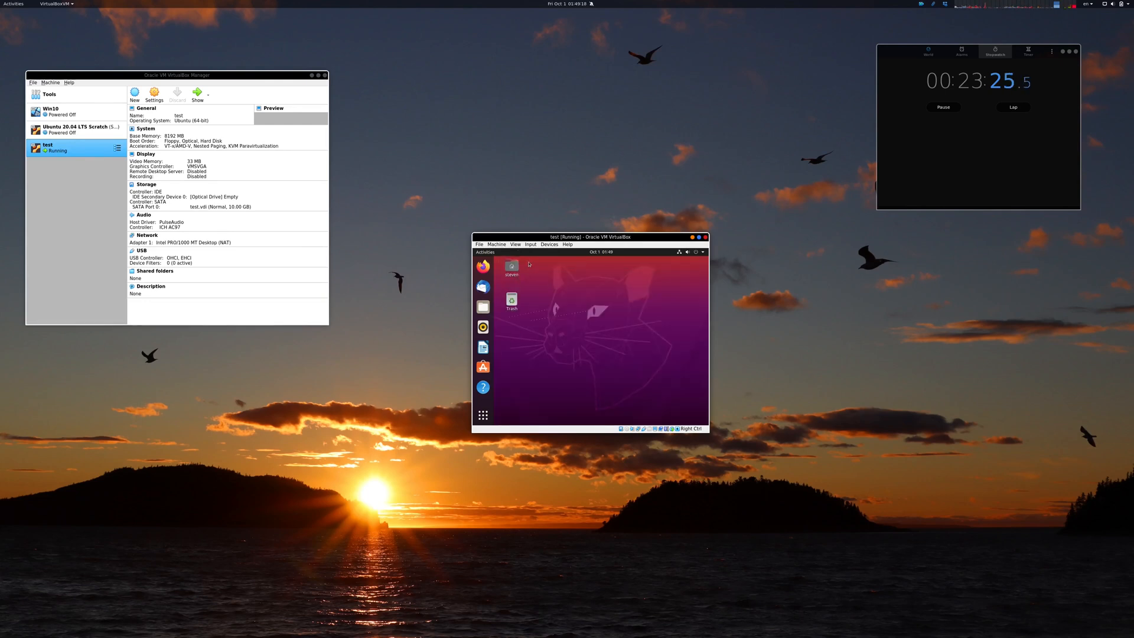
# Step: Insert the Guest Additions CD image, downloading the disk image and inserting it into the virtual optical drive
pyautogui.click(548, 245)
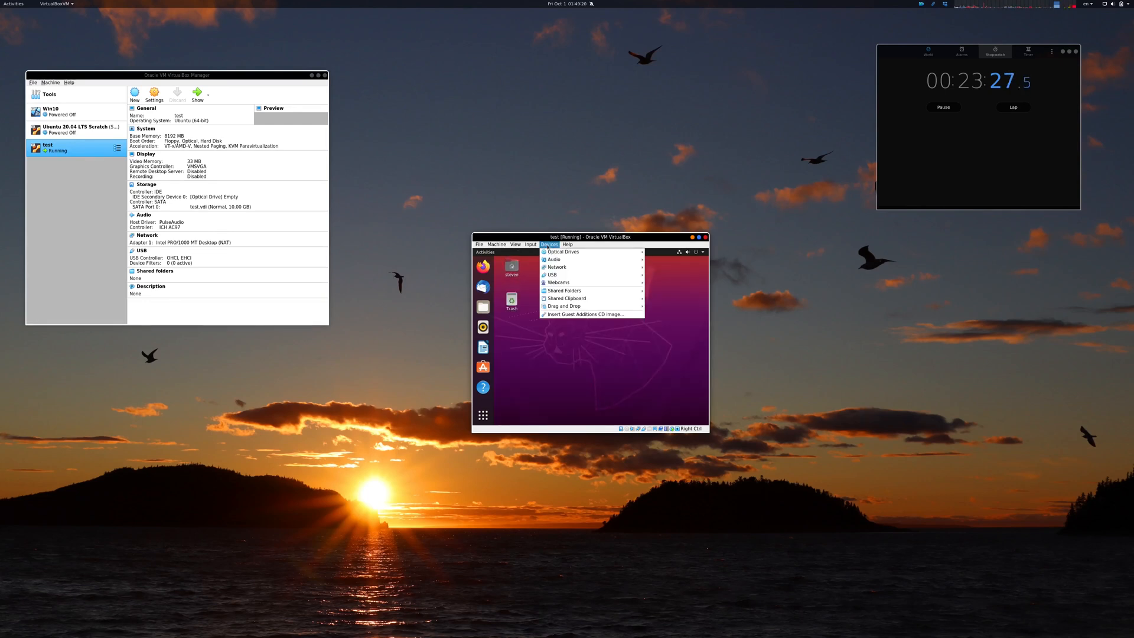
pyautogui.click(572, 317)
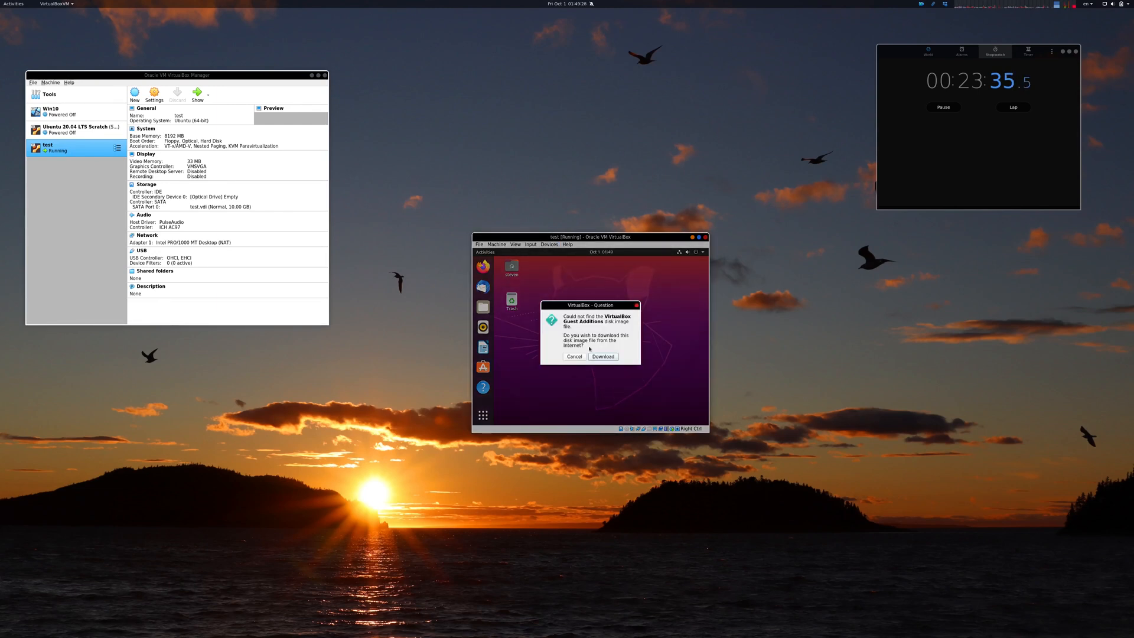
pyautogui.click(593, 356)
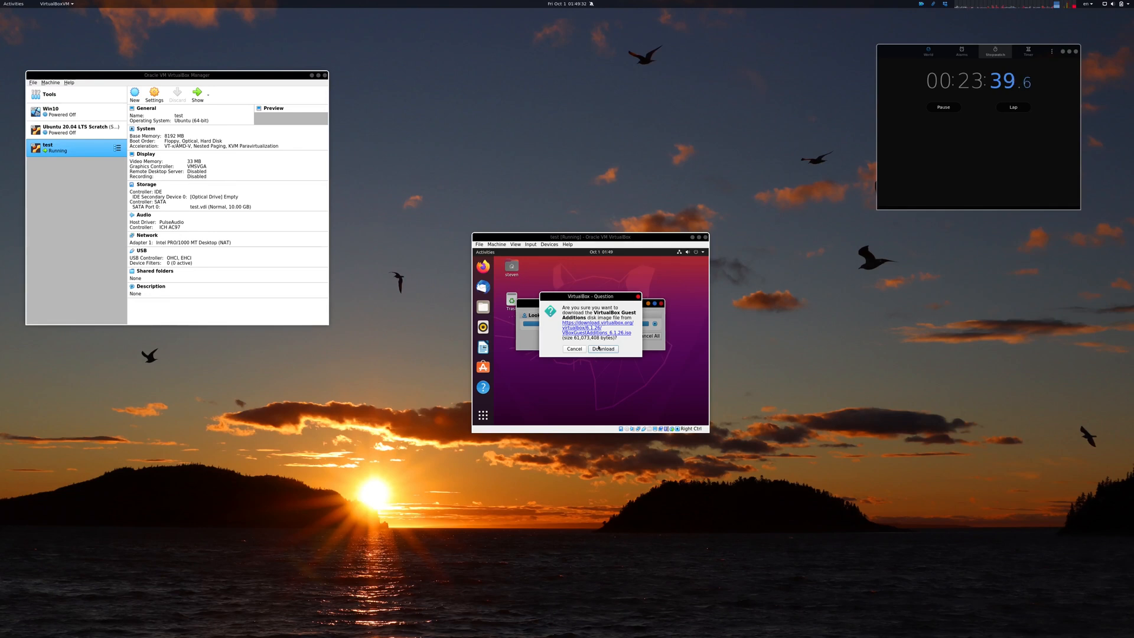
pyautogui.click(599, 349)
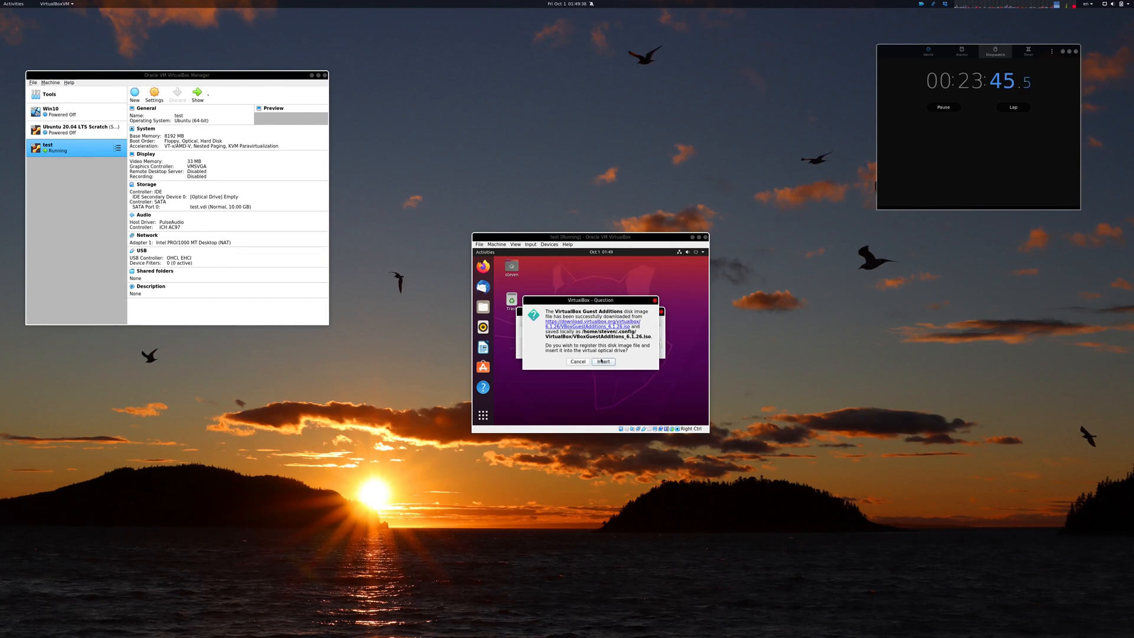
pyautogui.click(602, 361)
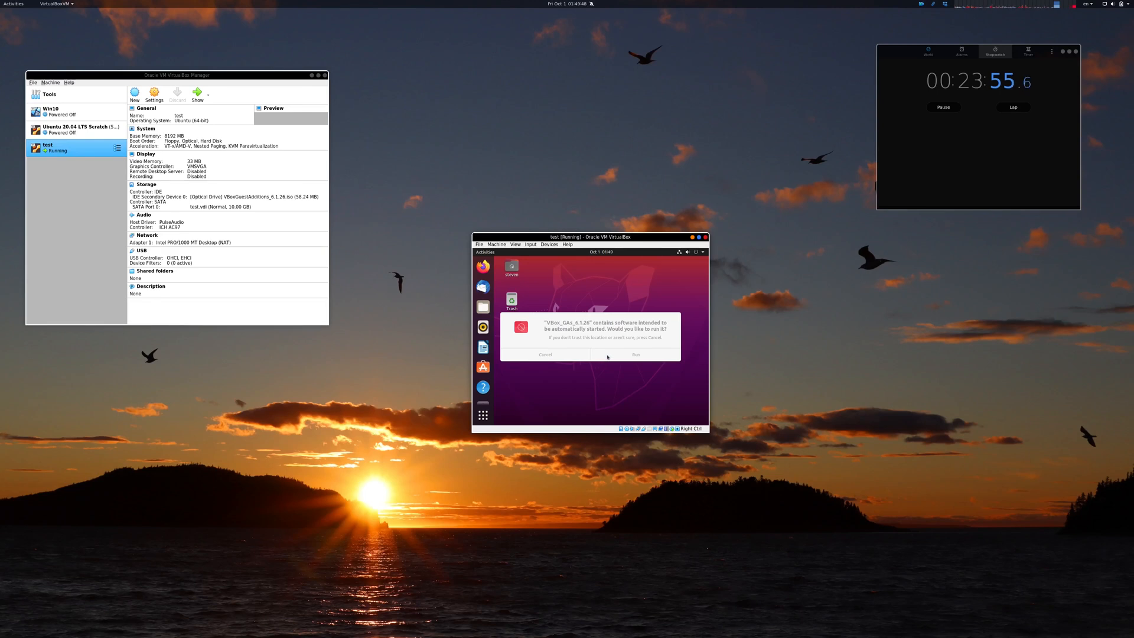
# Step: Run the Guest Additions installer from the disc, authenticate with the account password, and close the installer terminal
pyautogui.click(604, 360)
pyautogui.click(608, 356)
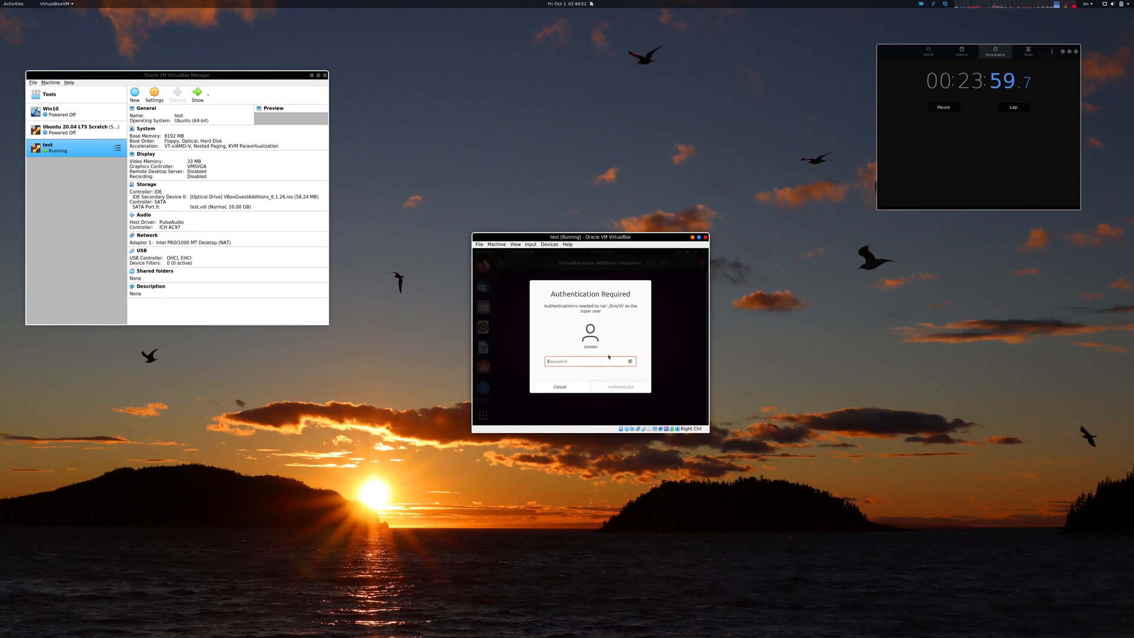
pyautogui.write('***')
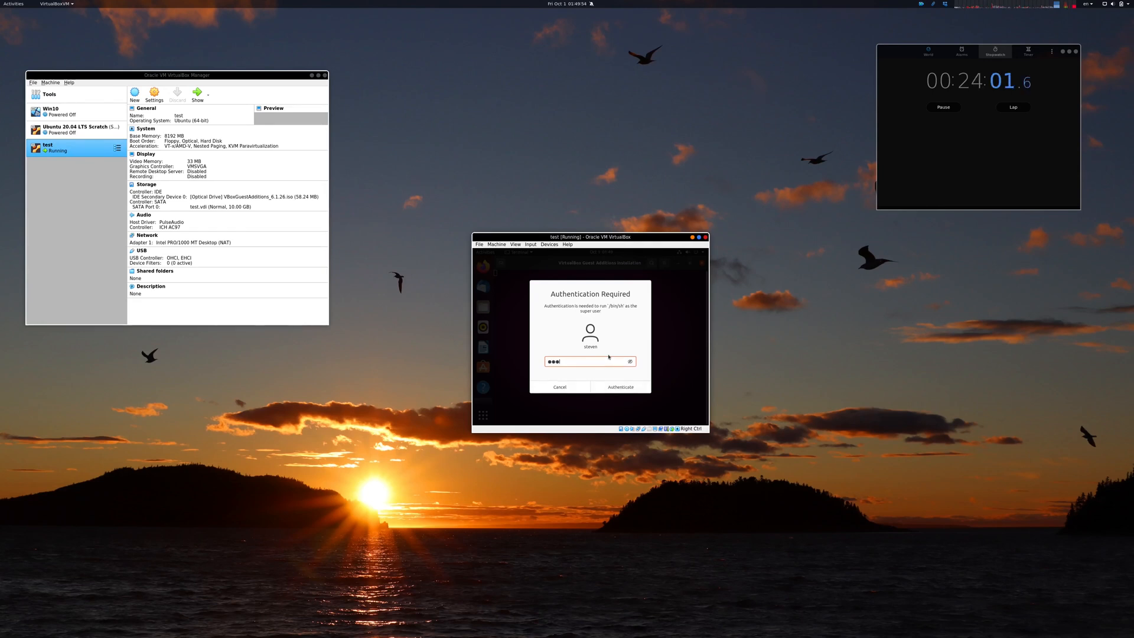
pyautogui.write('**')
pyautogui.press('Return')
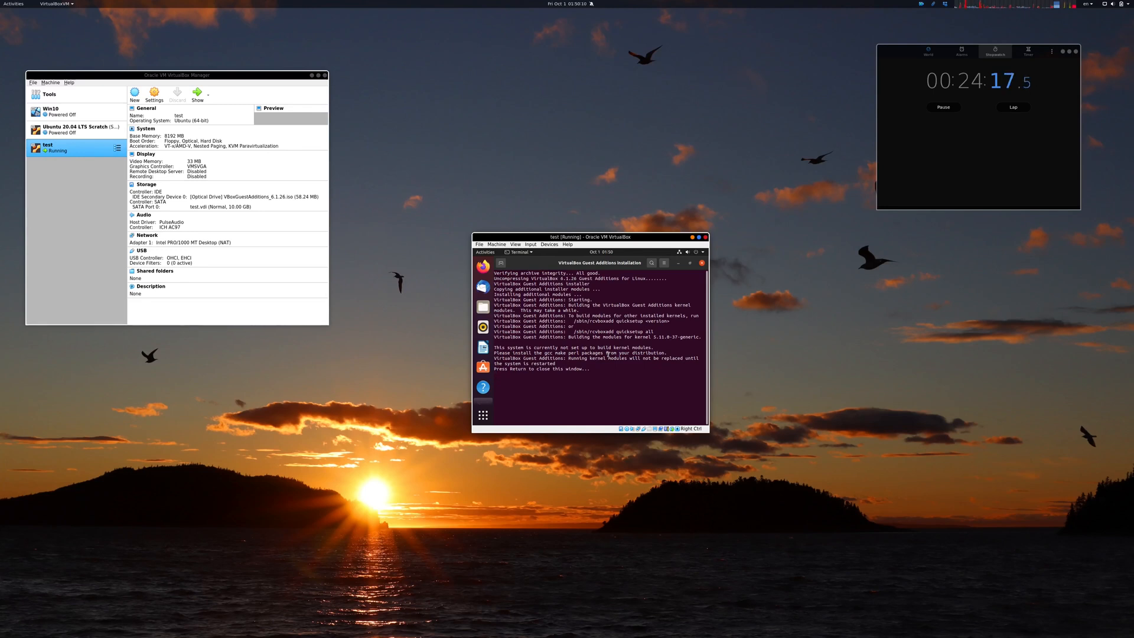
pyautogui.press('Return')
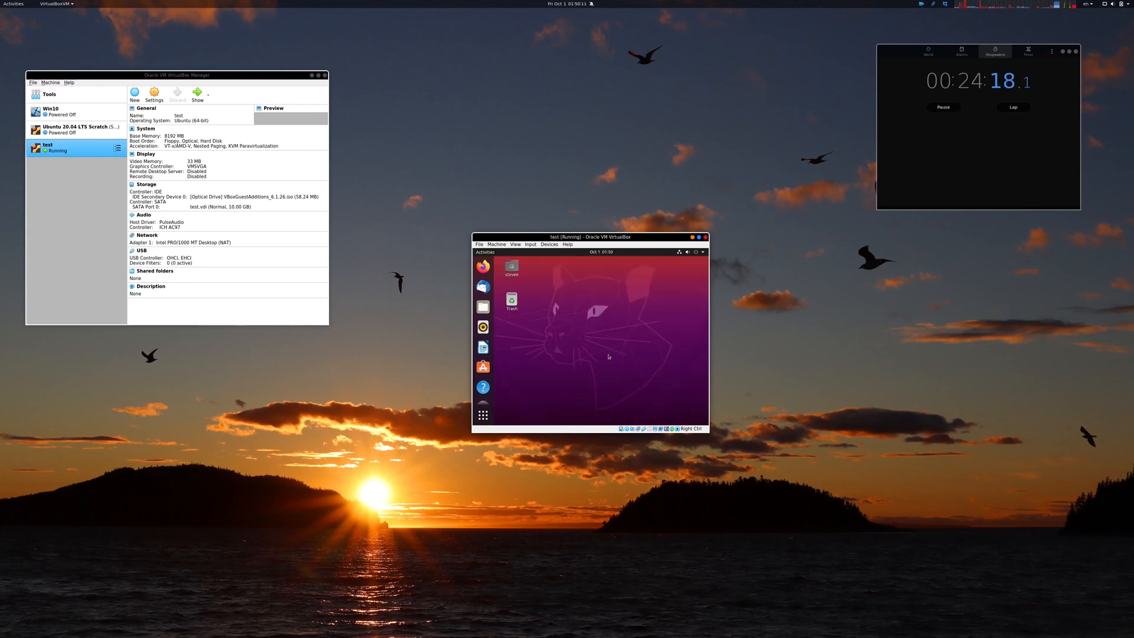
# Step: Set the guest screen resolution to 1920 x 1440 (4:3) in display settings and keep the changes
pyautogui.rightClick(604, 293)
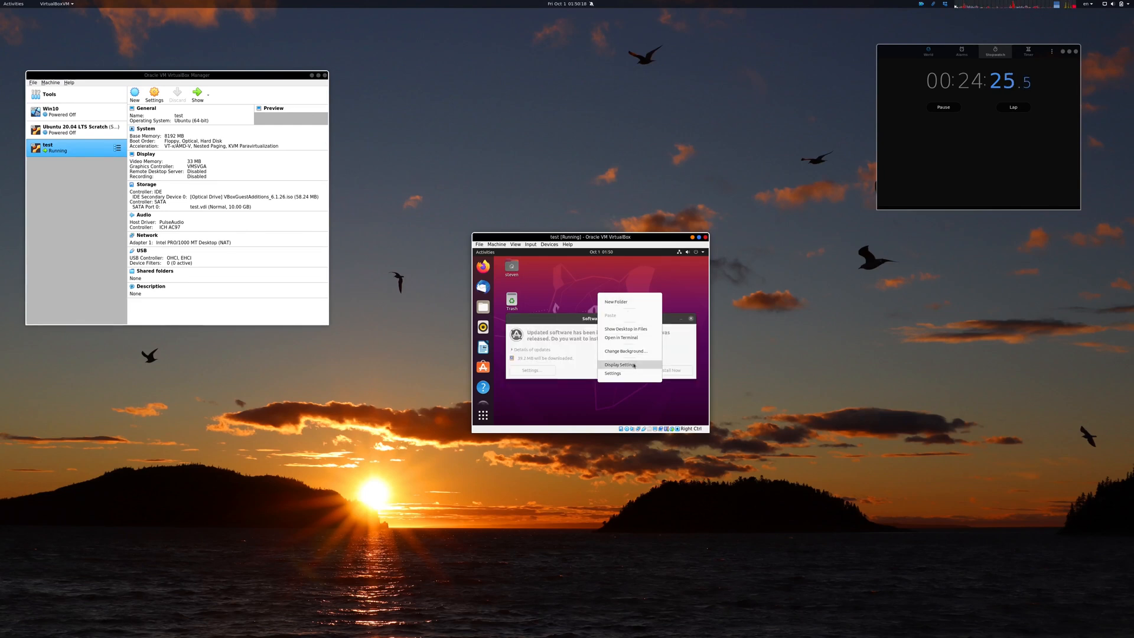
pyautogui.click(633, 364)
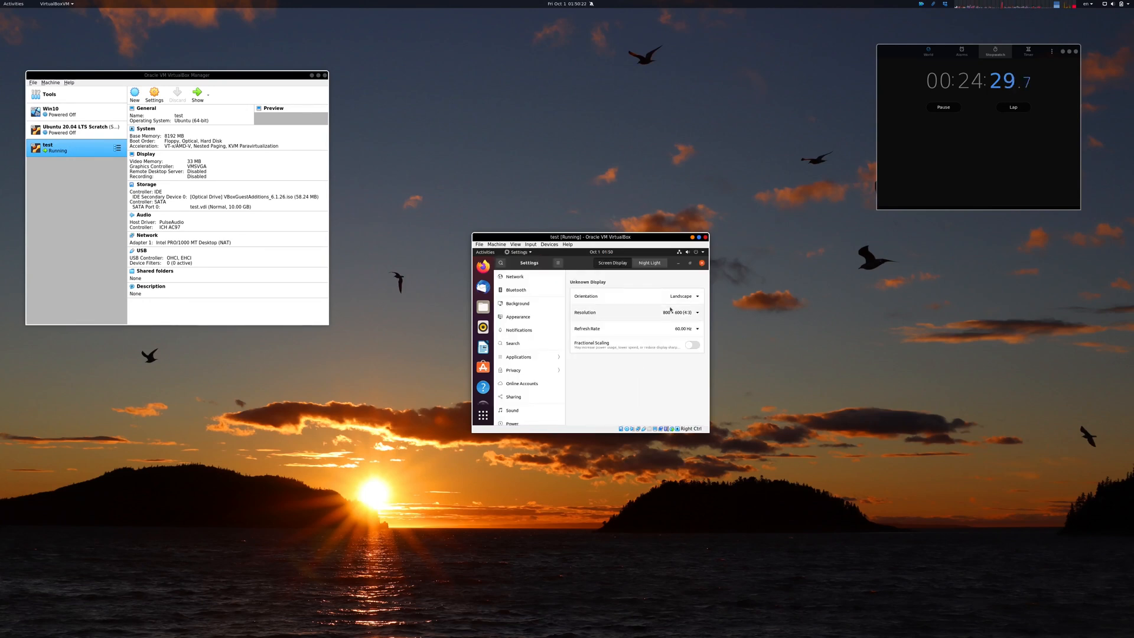
pyautogui.click(671, 310)
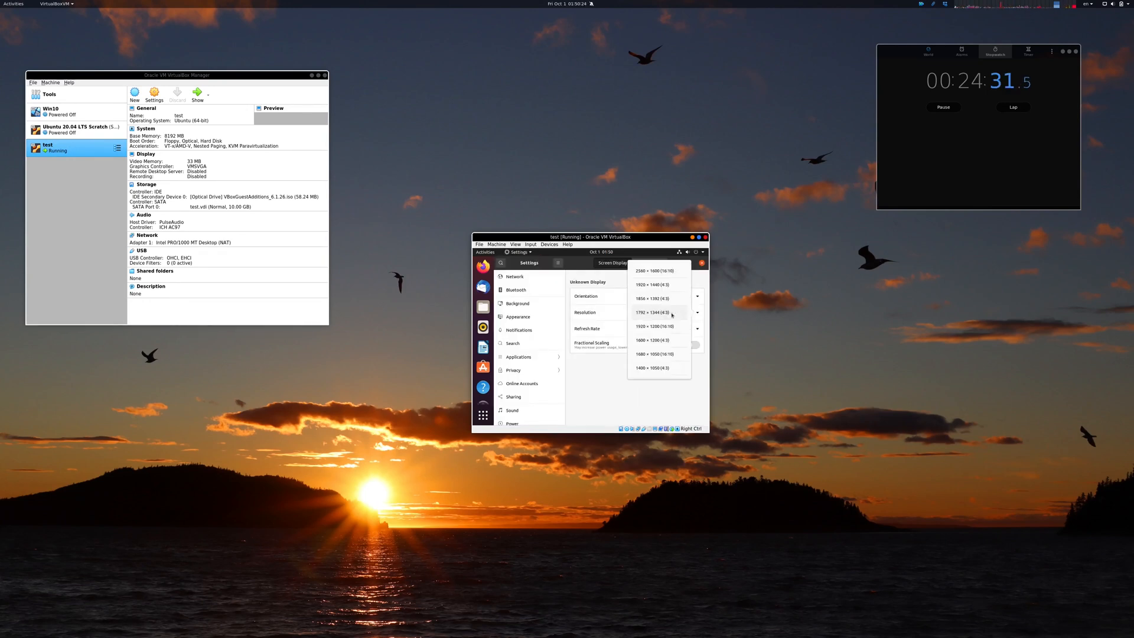
pyautogui.click(670, 286)
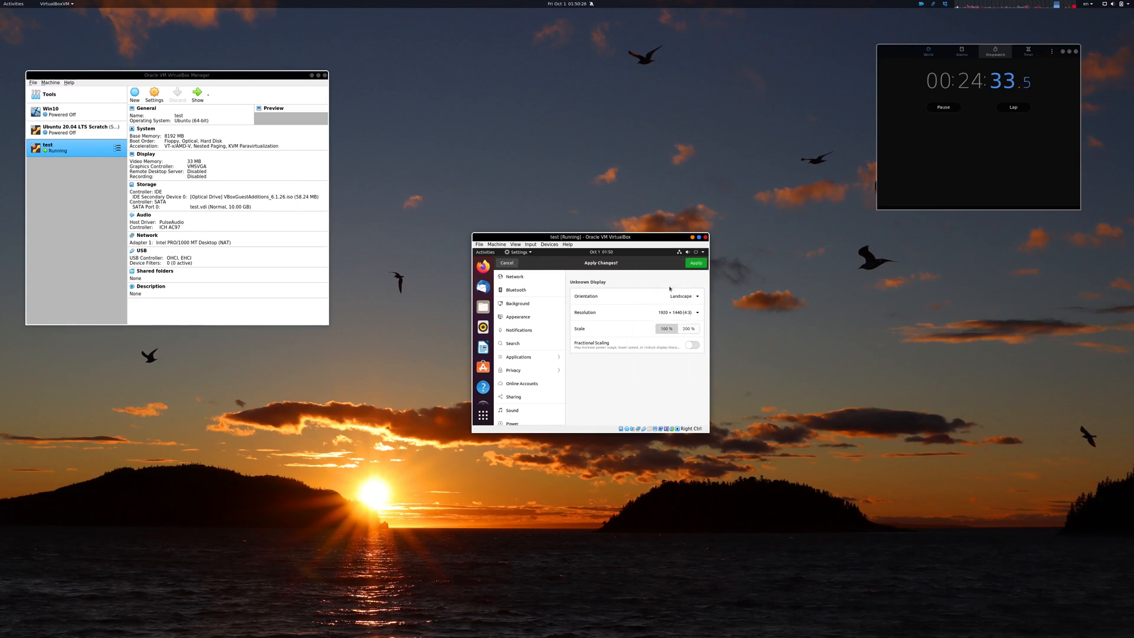
pyautogui.click(695, 263)
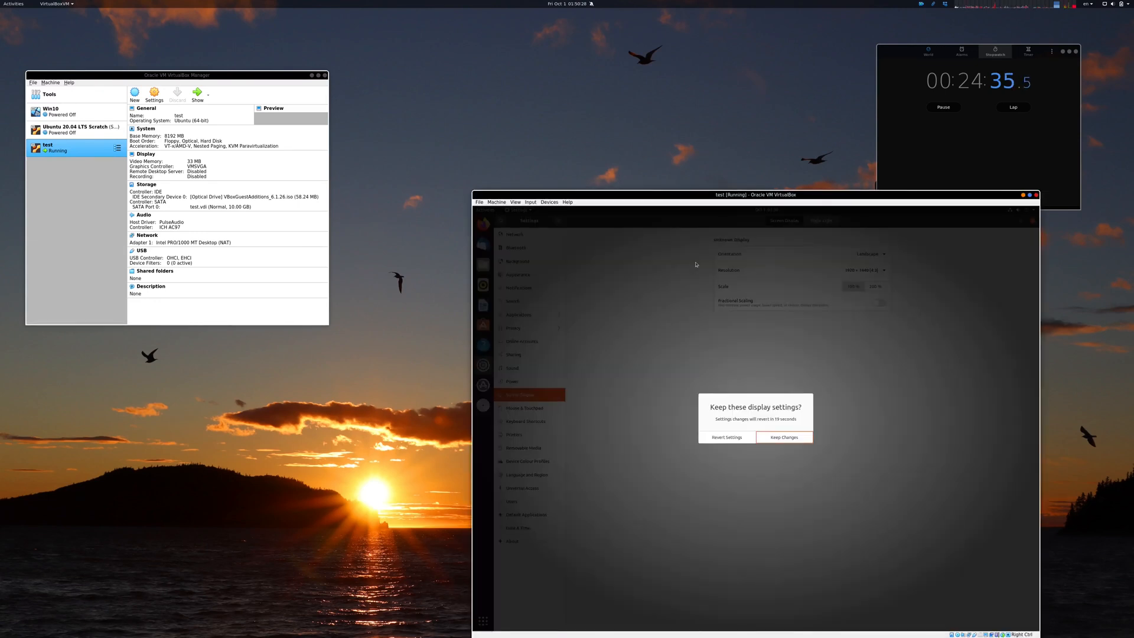
pyautogui.click(784, 437)
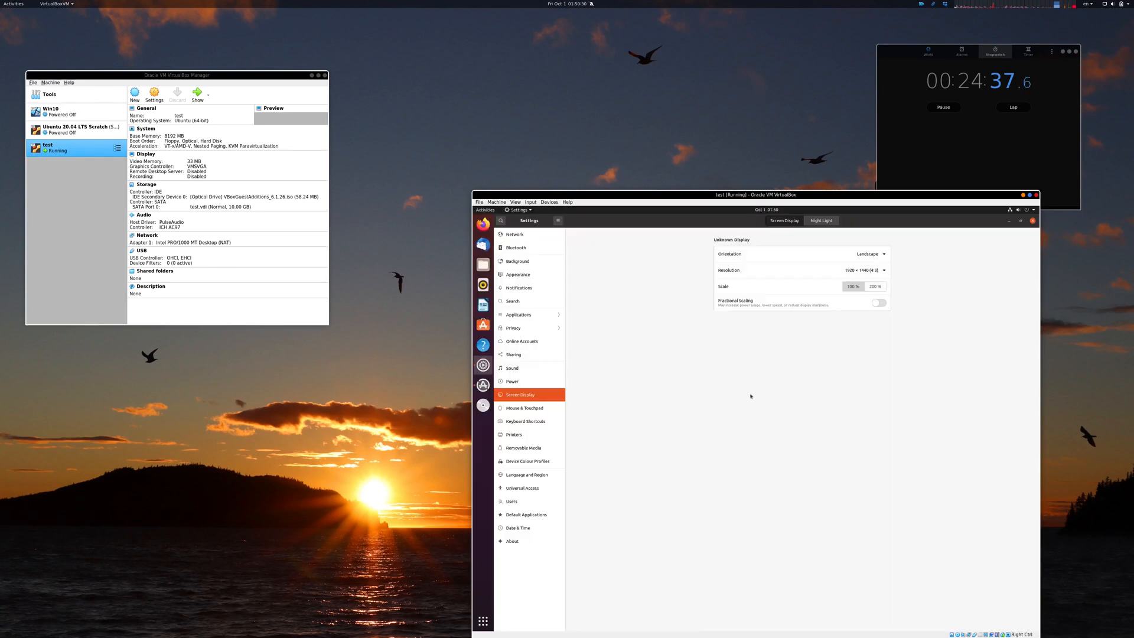
# Step: Close Settings and install the offered software updates, authenticating with the account password
pyautogui.moveTo(703, 193); pyautogui.dragTo(603, 119)
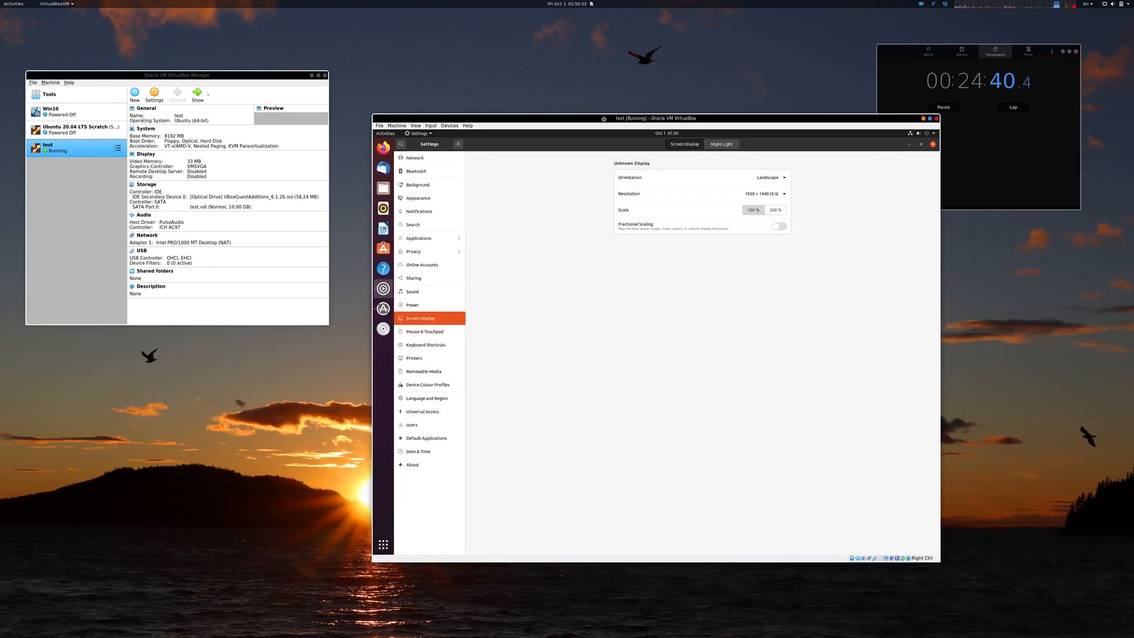
pyautogui.click(933, 144)
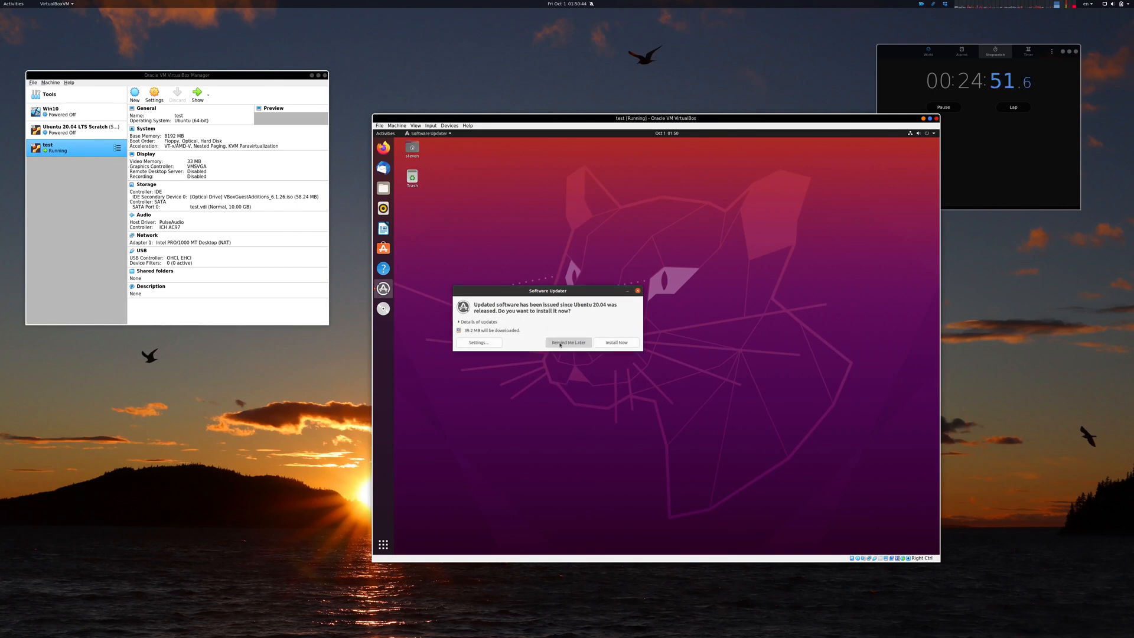
pyautogui.click(614, 343)
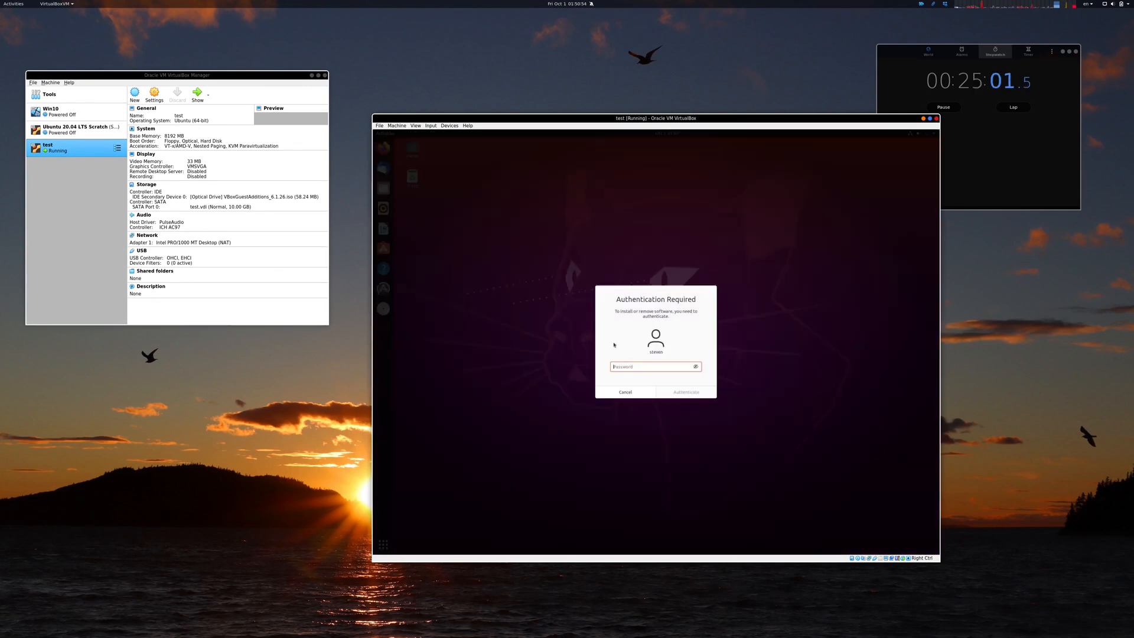
pyautogui.write('••••')
pyautogui.press('Return')
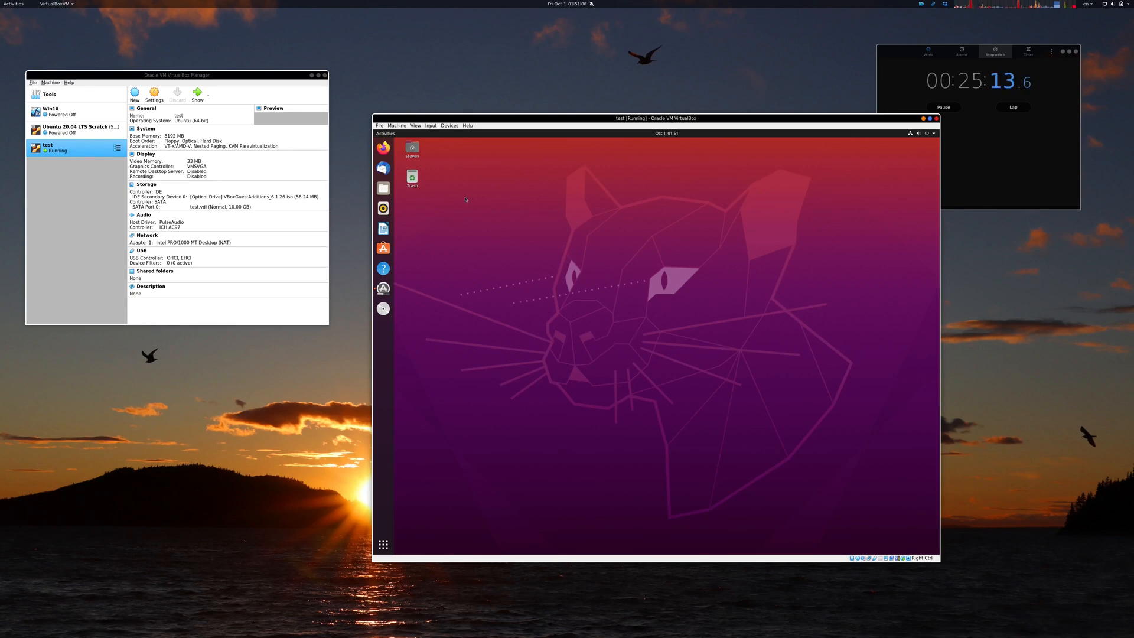
# Step: Bring up the Software Updater window and expand its installation details
pyautogui.click(386, 134)
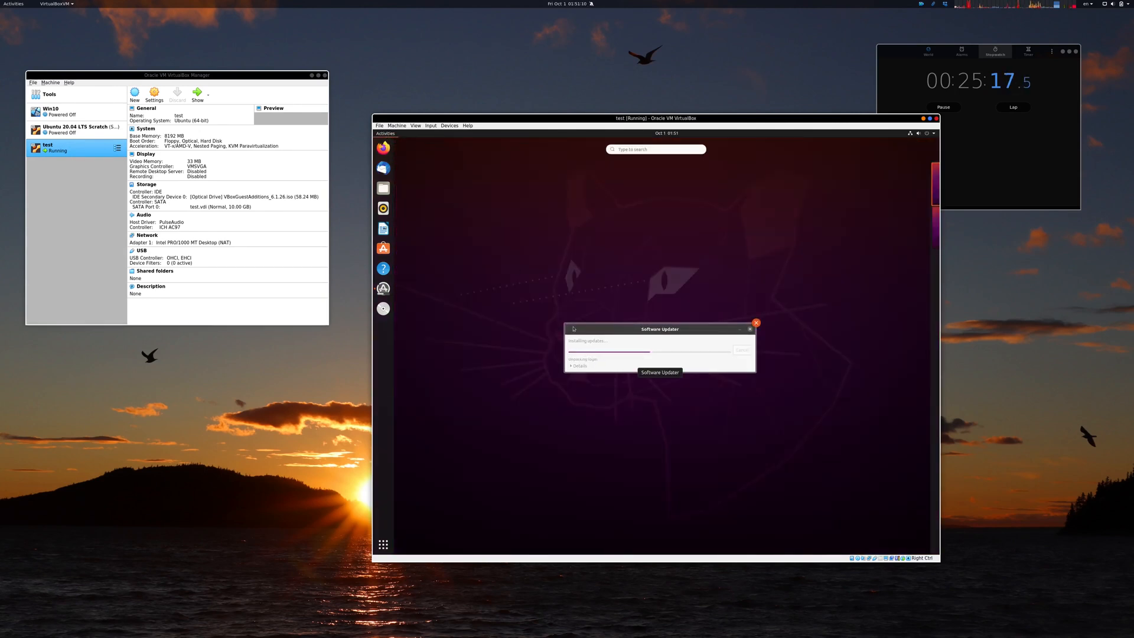
pyautogui.click(572, 328)
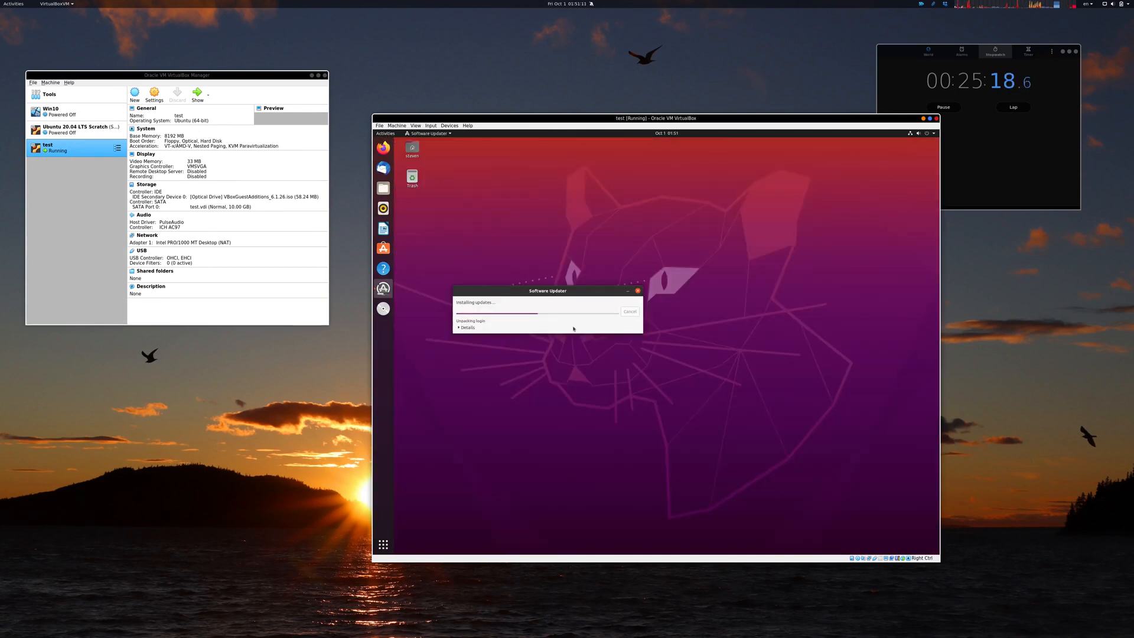
pyautogui.click(460, 328)
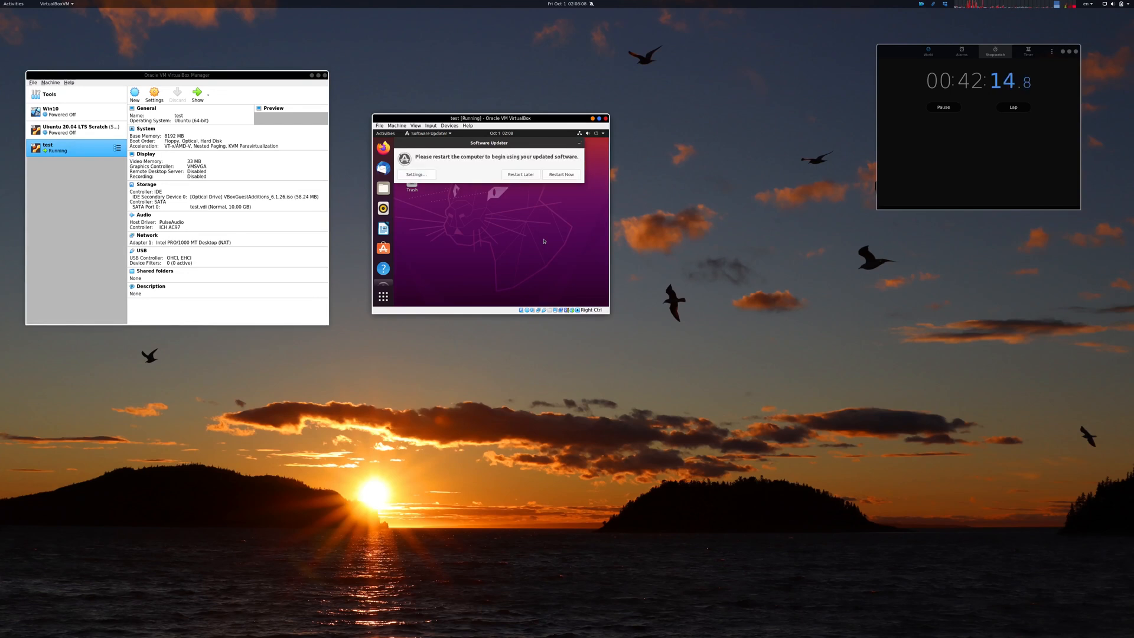
# Step: Restart the virtual machine to apply the updates and log back in with the account password
pyautogui.click(571, 176)
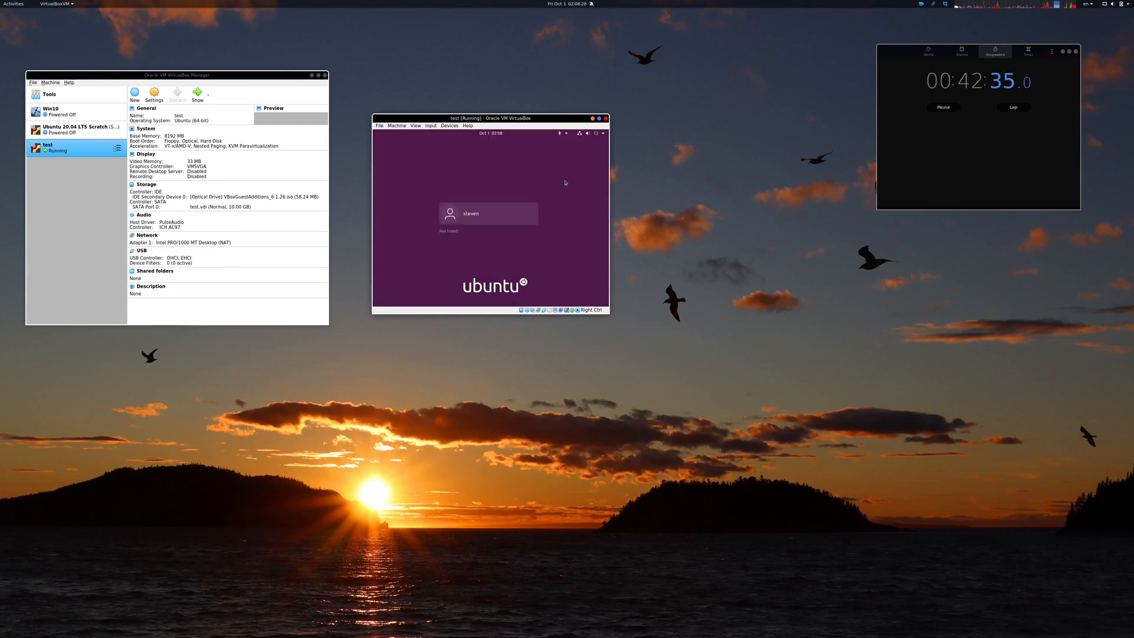
pyautogui.click(520, 210)
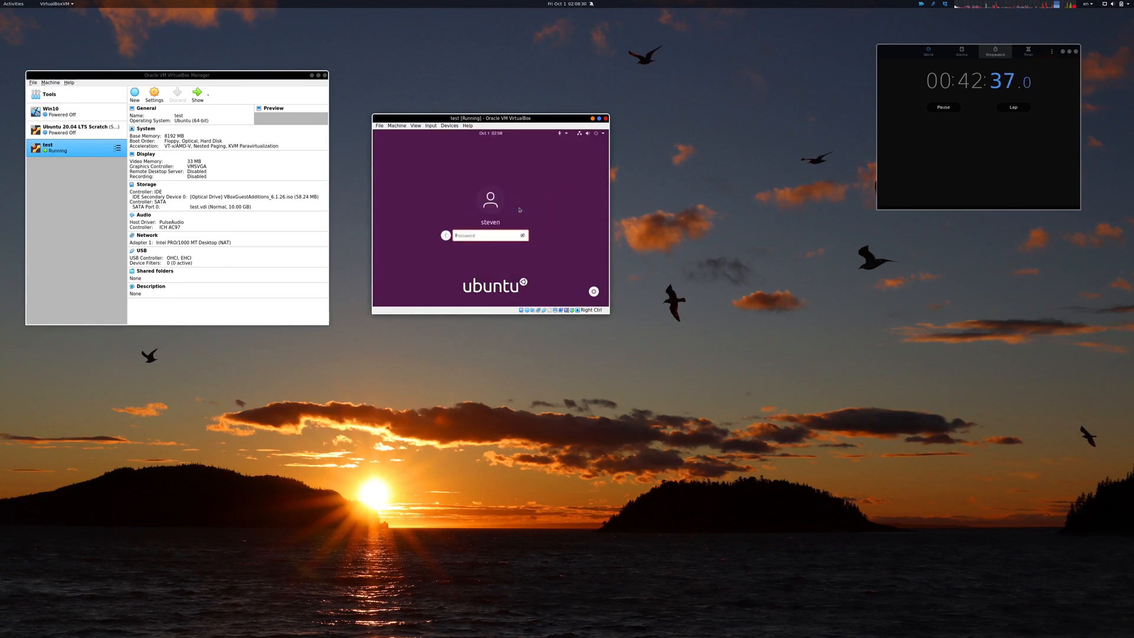
pyautogui.write('*****')
pyautogui.press('Return')
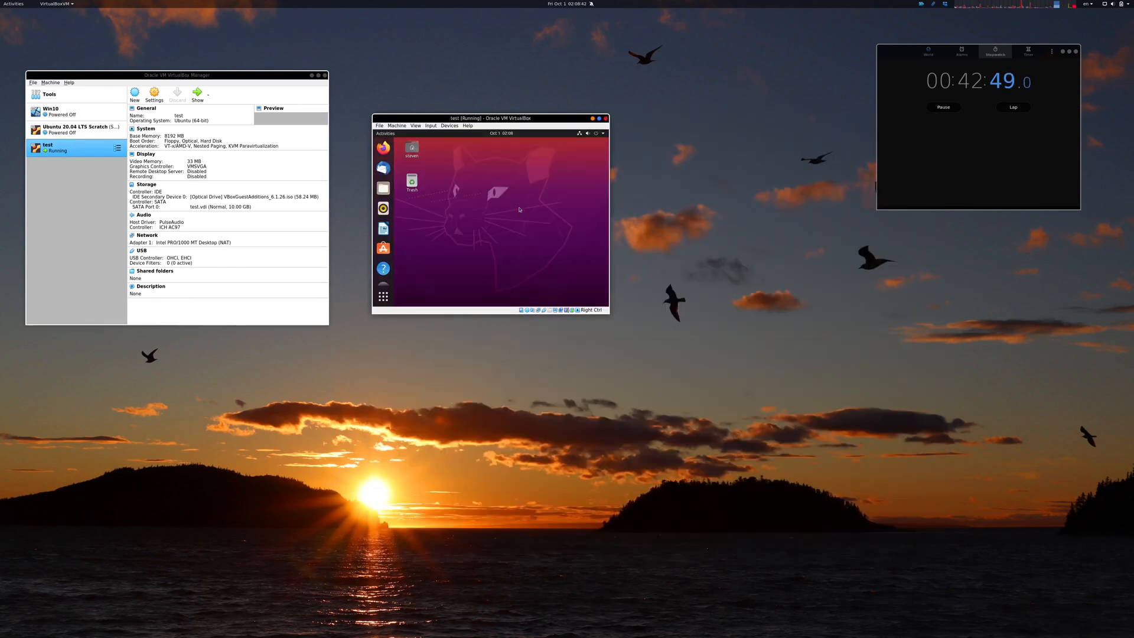
# Step: Reapply the 1920 x 1440 (4:3) guest resolution in display settings, keep the changes and close Settings
pyautogui.rightClick(544, 216)
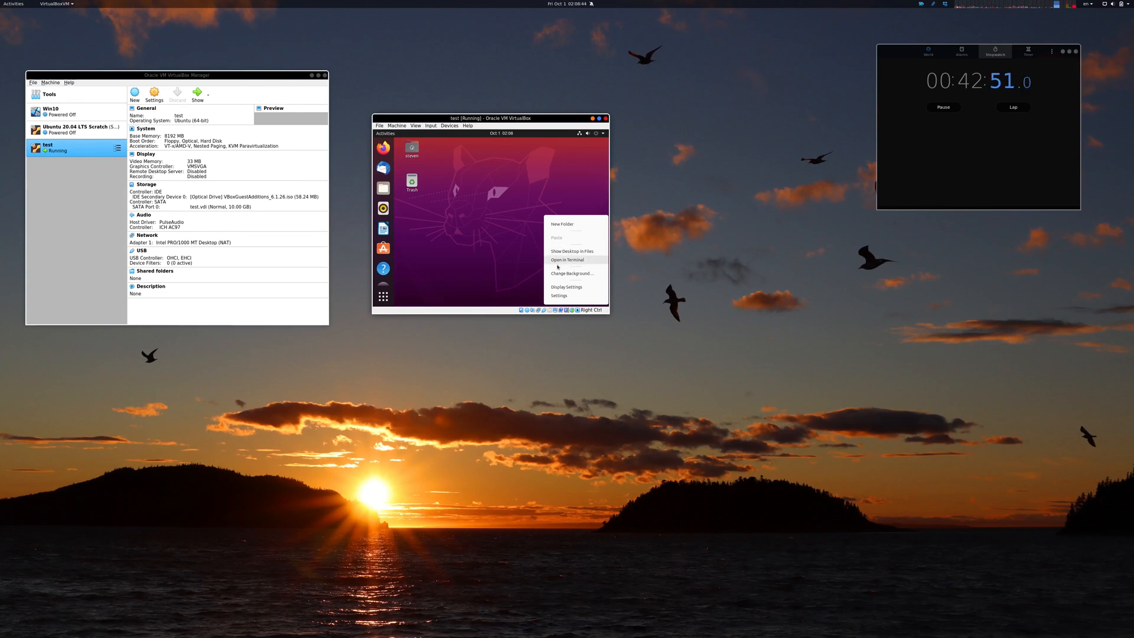
pyautogui.click(560, 287)
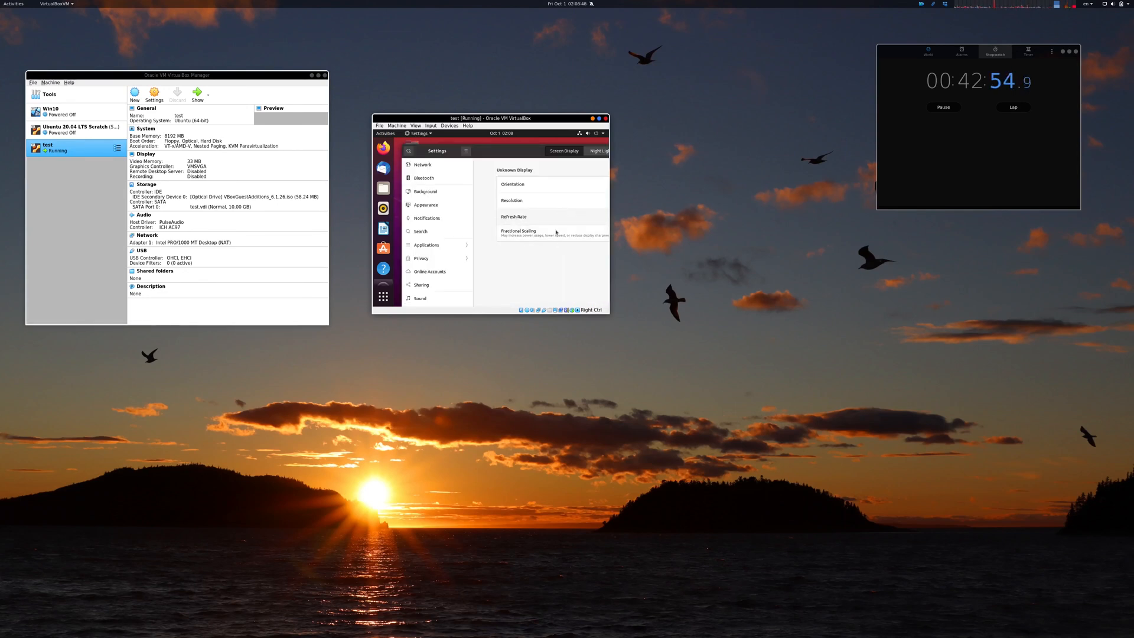
pyautogui.moveTo(517, 152); pyautogui.dragTo(342, 154)
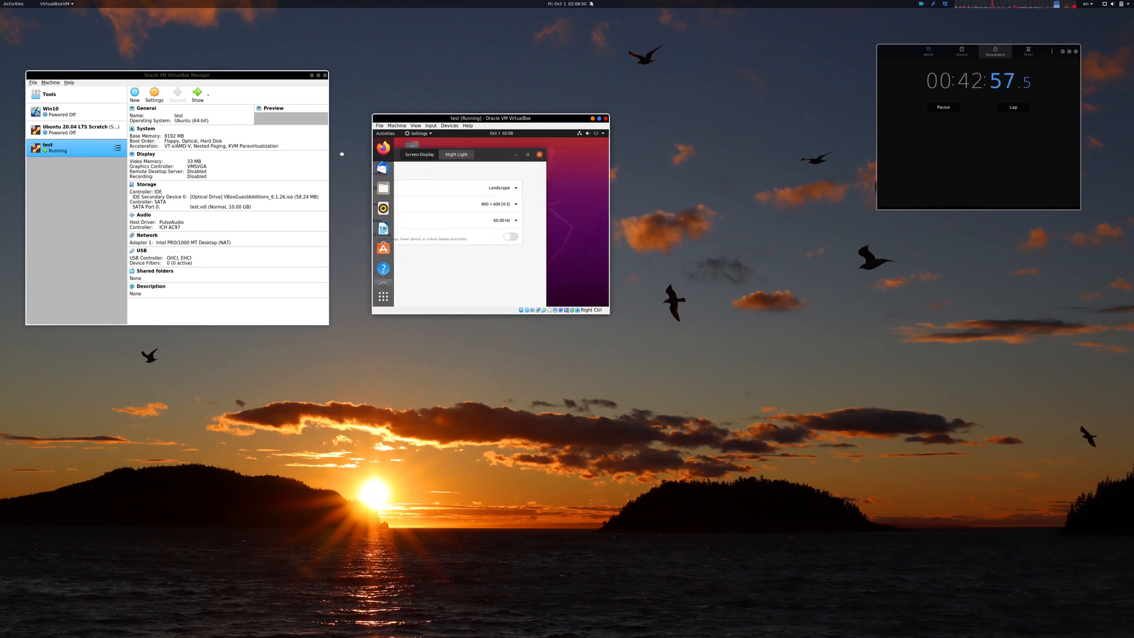
pyautogui.click(484, 204)
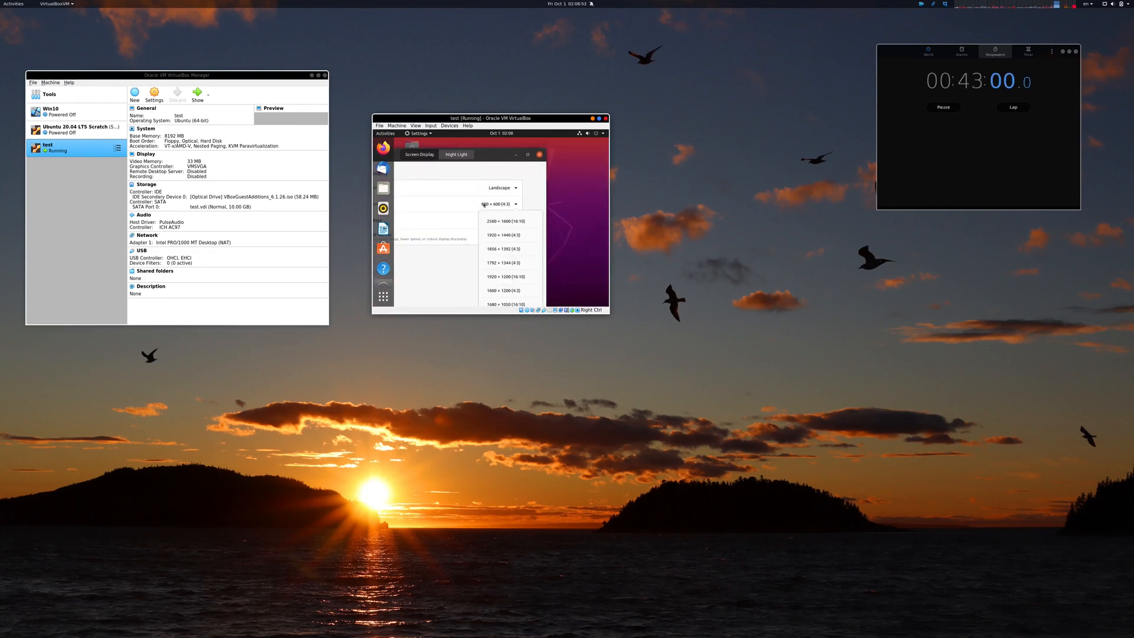
pyautogui.click(509, 238)
pyautogui.click(531, 156)
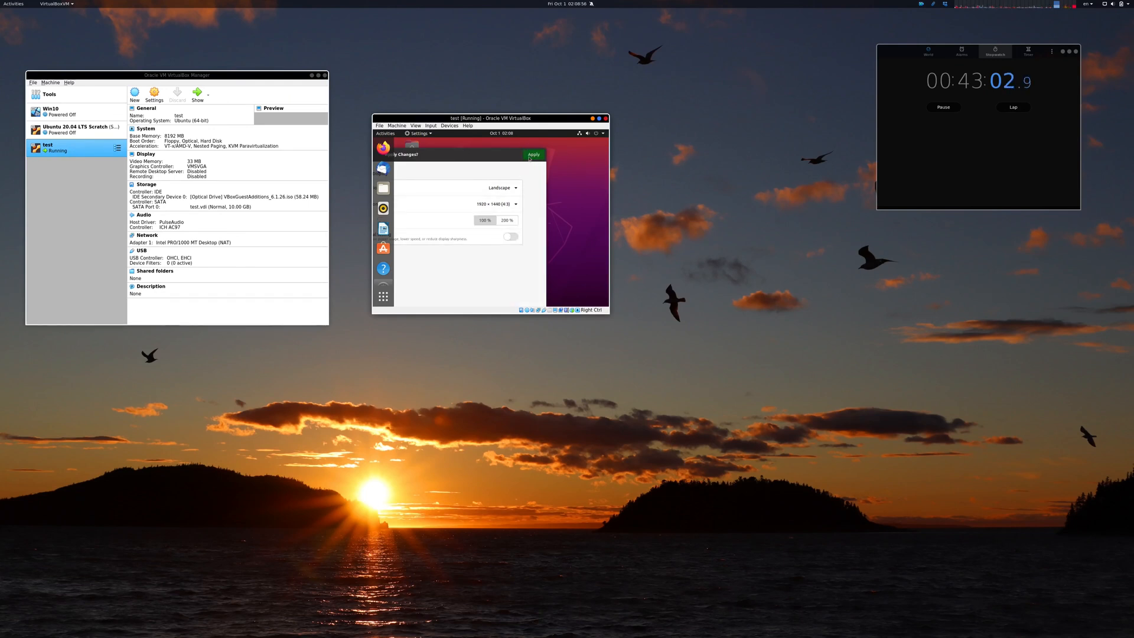
pyautogui.click(672, 359)
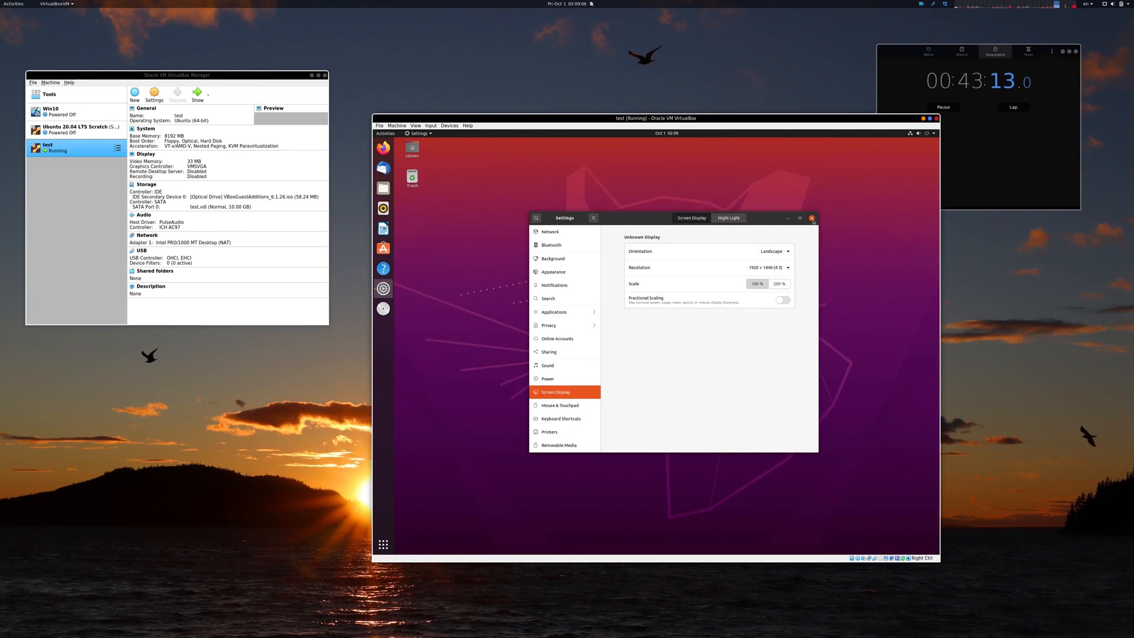
pyautogui.click(813, 220)
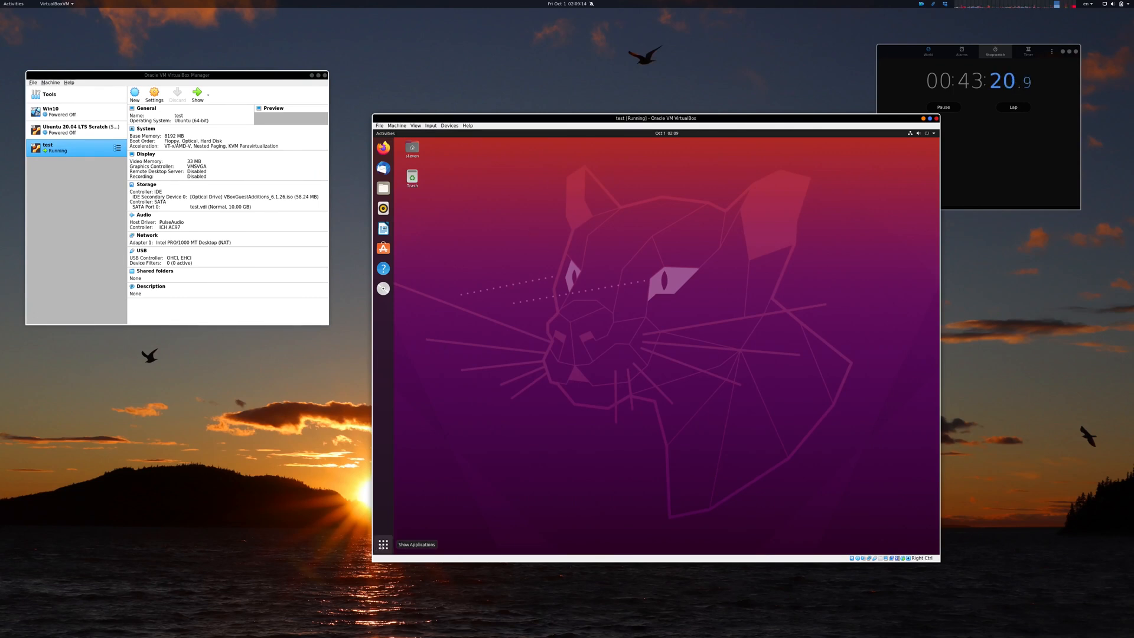
# Step: Add Terminal to the dock favorites from the applications overview
pyautogui.click(383, 543)
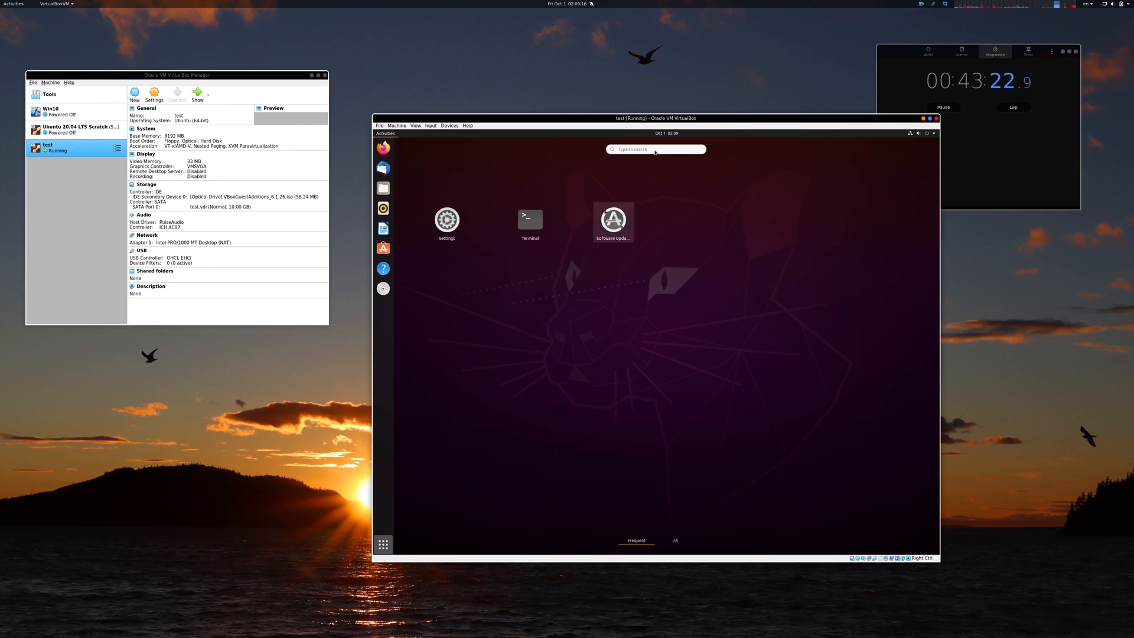
pyautogui.rightClick(528, 223)
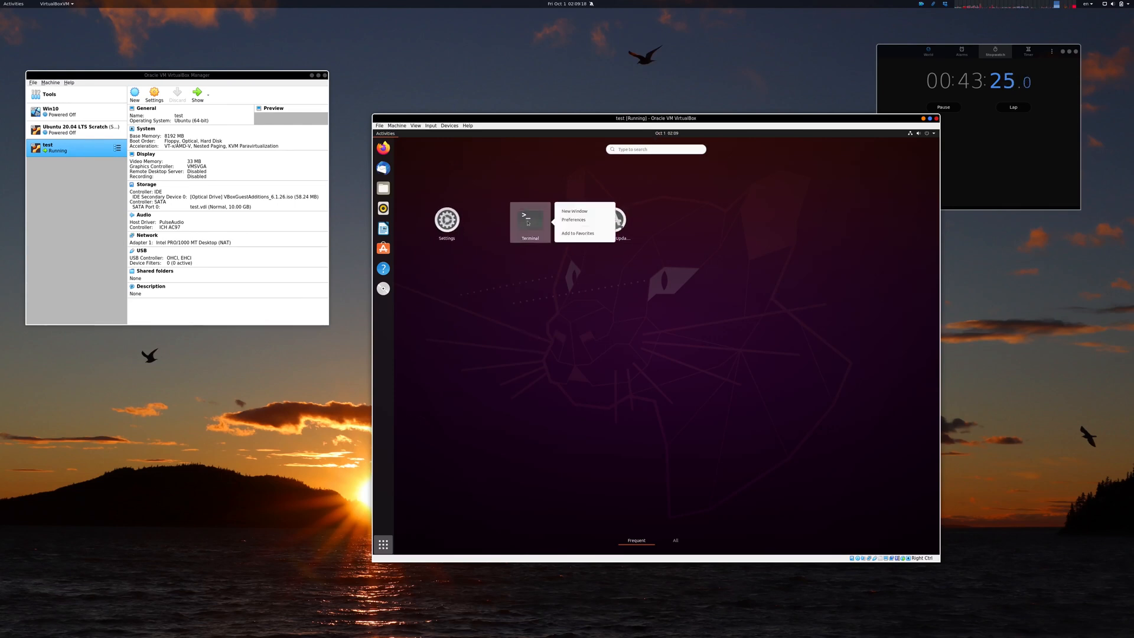
pyautogui.click(580, 234)
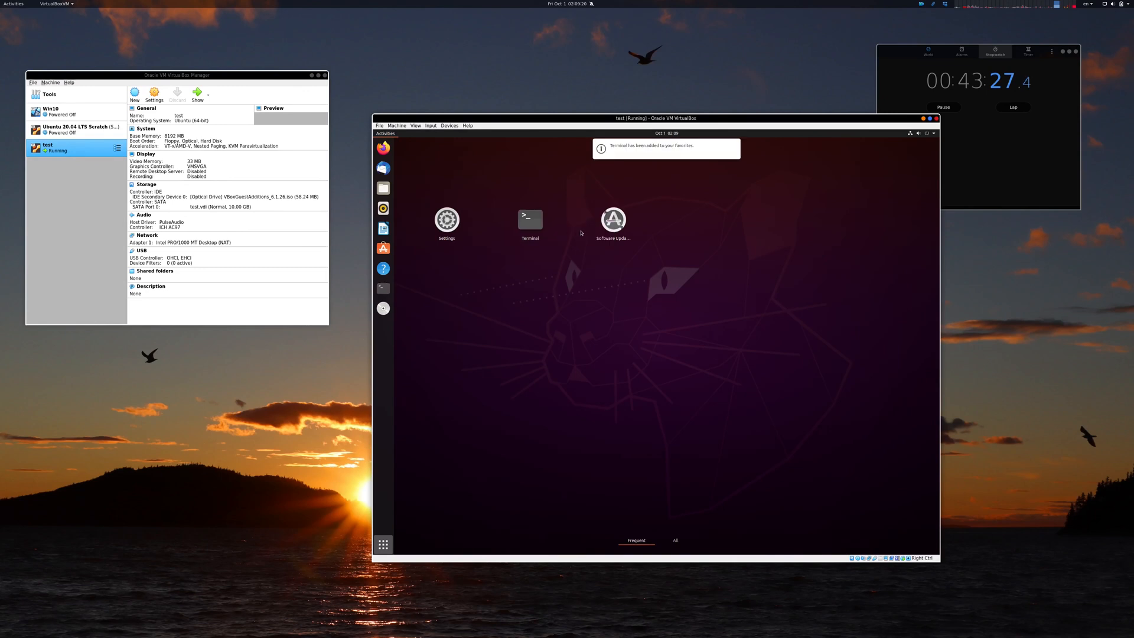
# Step: Eject the VBox_GAs_6.1.26 disc and remove Help, Ubuntu Software, LibreOffice Writer and Rhythmbox from the dock favorites
pyautogui.rightClick(383, 308)
pyautogui.click(407, 316)
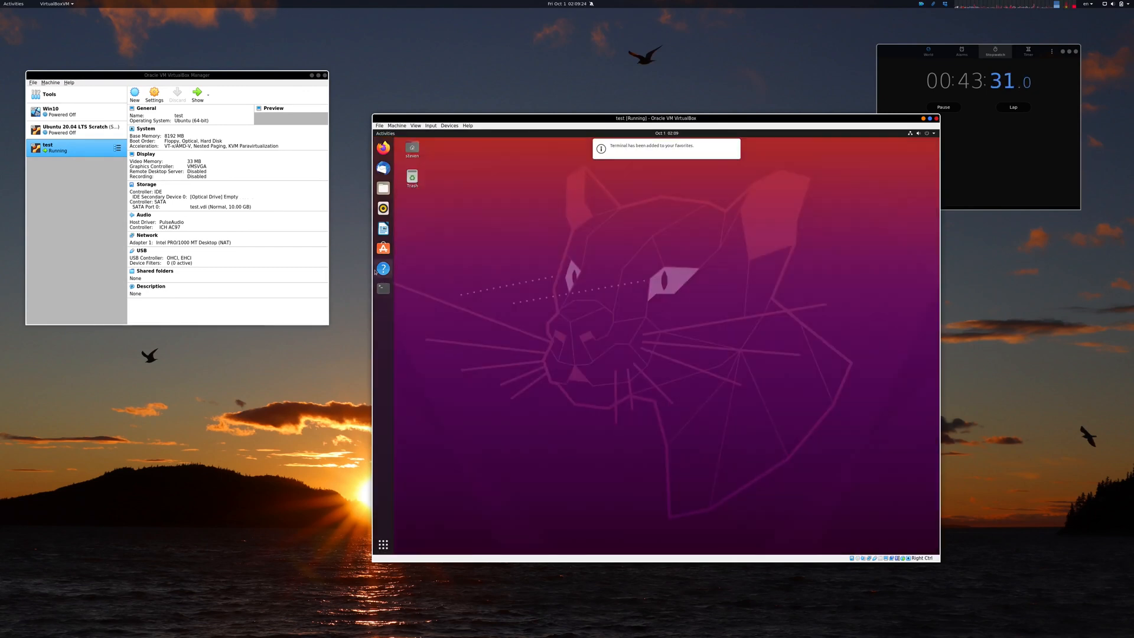
pyautogui.rightClick(379, 269)
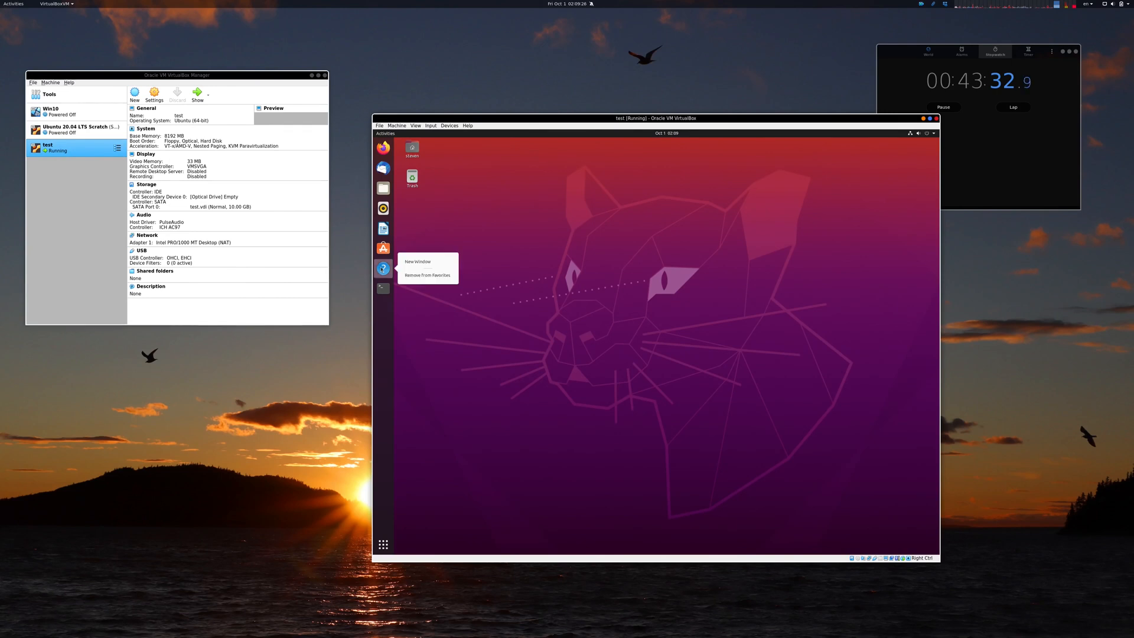
pyautogui.click(410, 277)
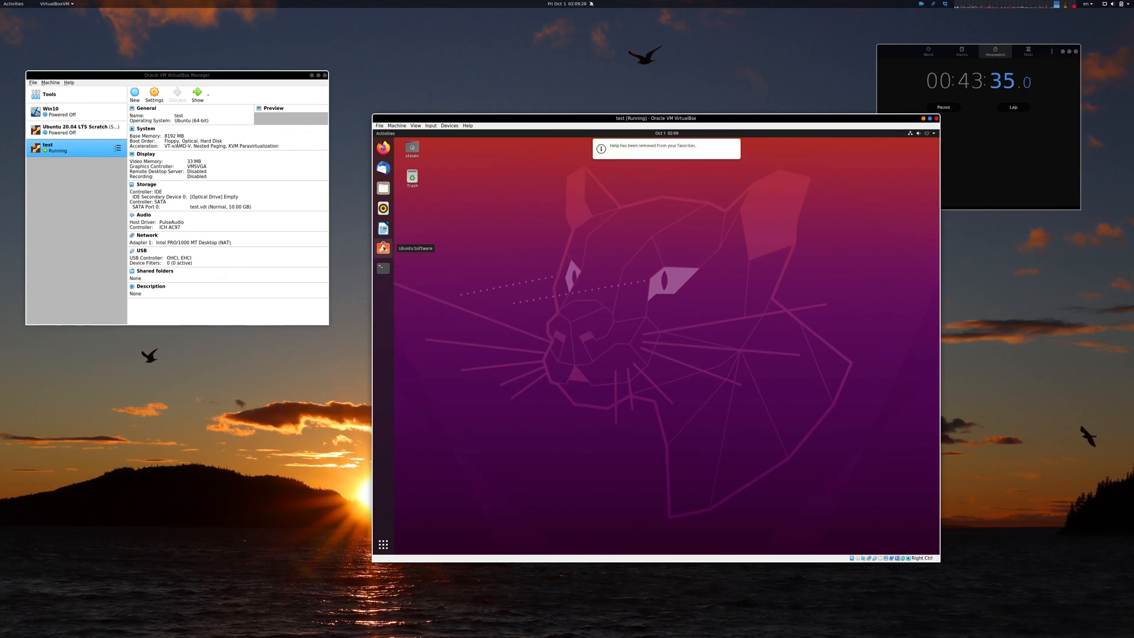
pyautogui.rightClick(390, 249)
pyautogui.click(416, 257)
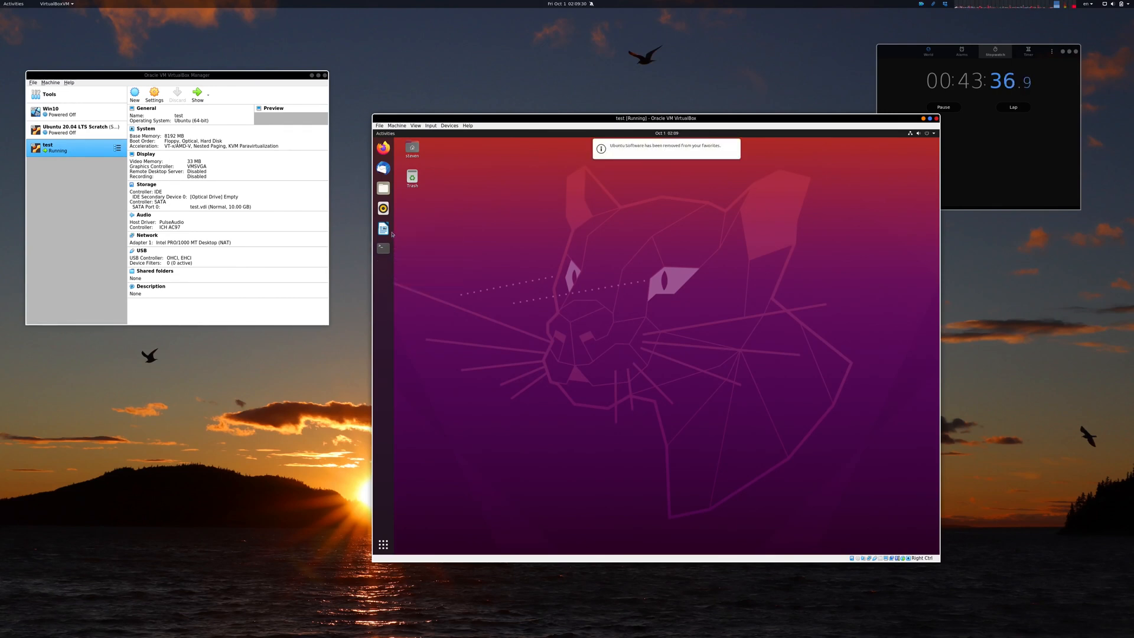
pyautogui.rightClick(382, 228)
pyautogui.click(405, 242)
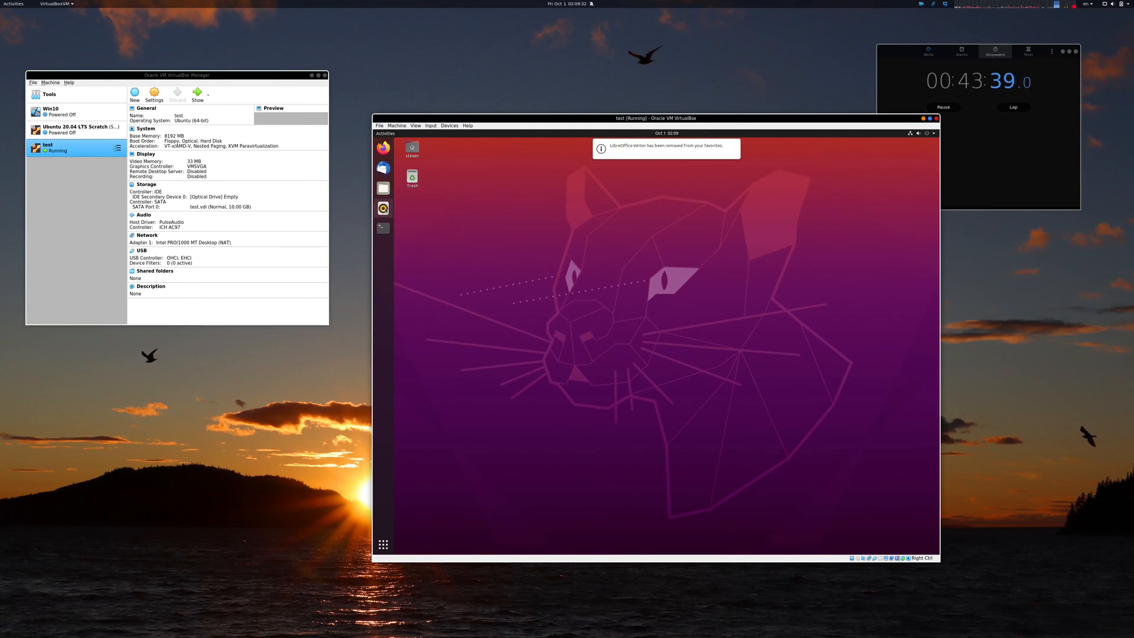
pyautogui.rightClick(383, 208)
pyautogui.click(417, 235)
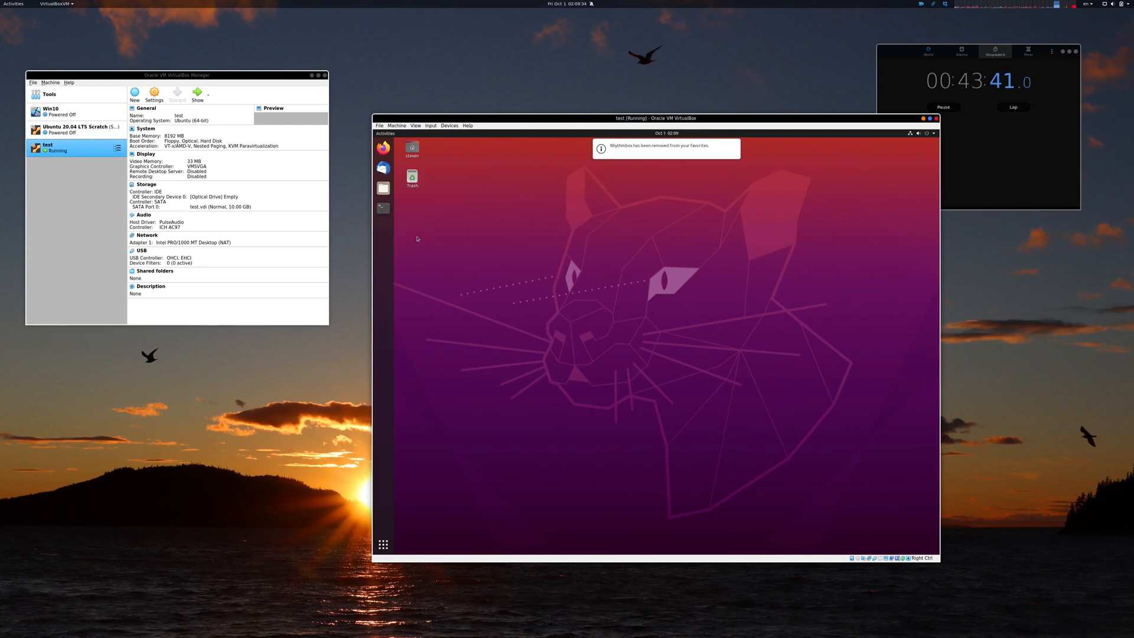
# Step: Open Terminal from the dock and enlarge its text size by two steps
pyautogui.click(383, 208)
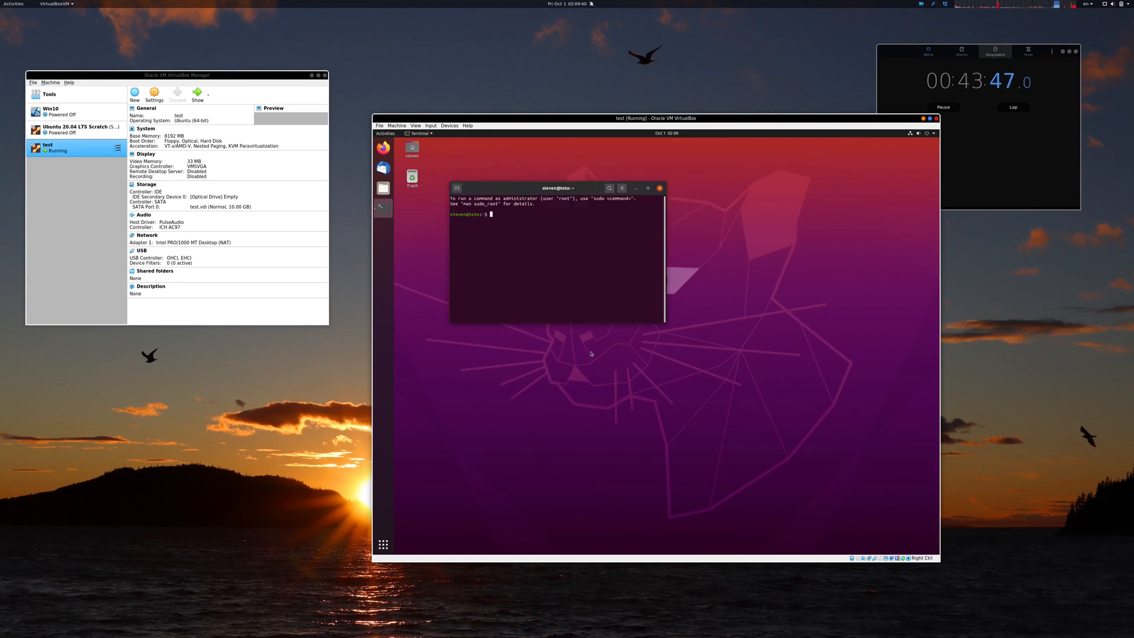
pyautogui.hotkey('ctrl', '+')
pyautogui.hotkey('ctrl', '+')
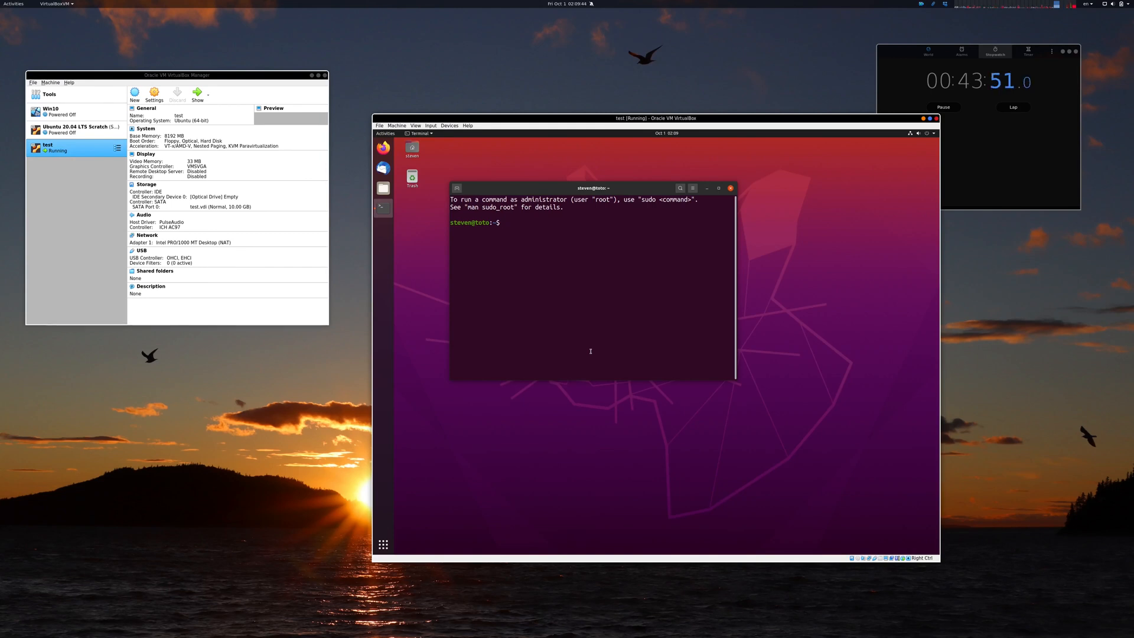
# Step: Run sudo apt-get update, authenticating with the account password
pyautogui.write('sudo apt-get update')
pyautogui.press('Return')
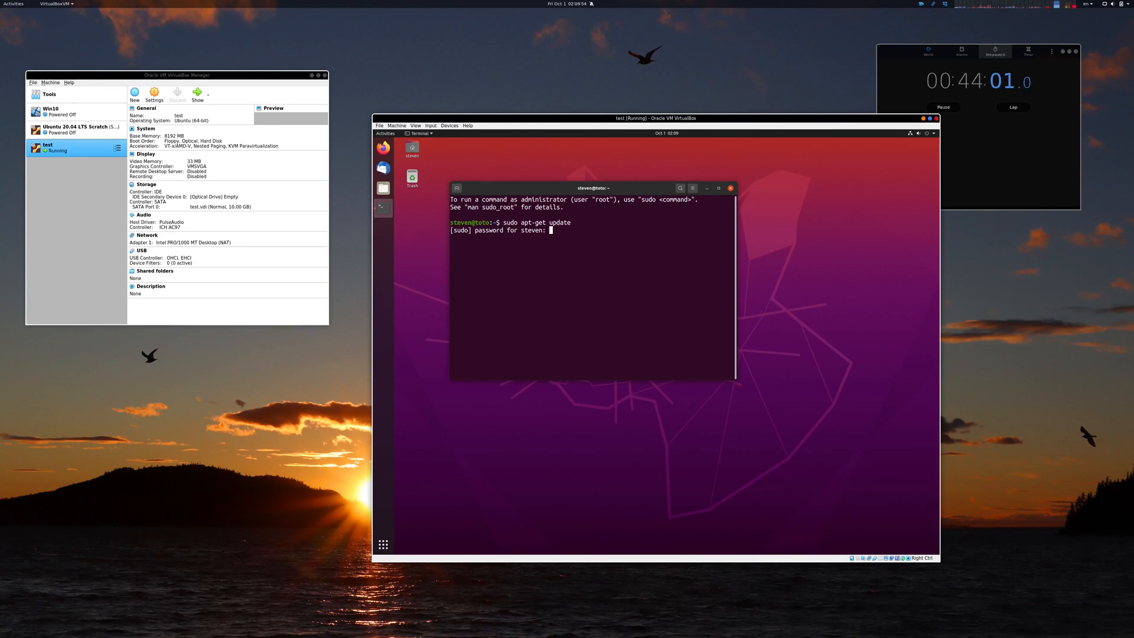
pyautogui.press('Return')
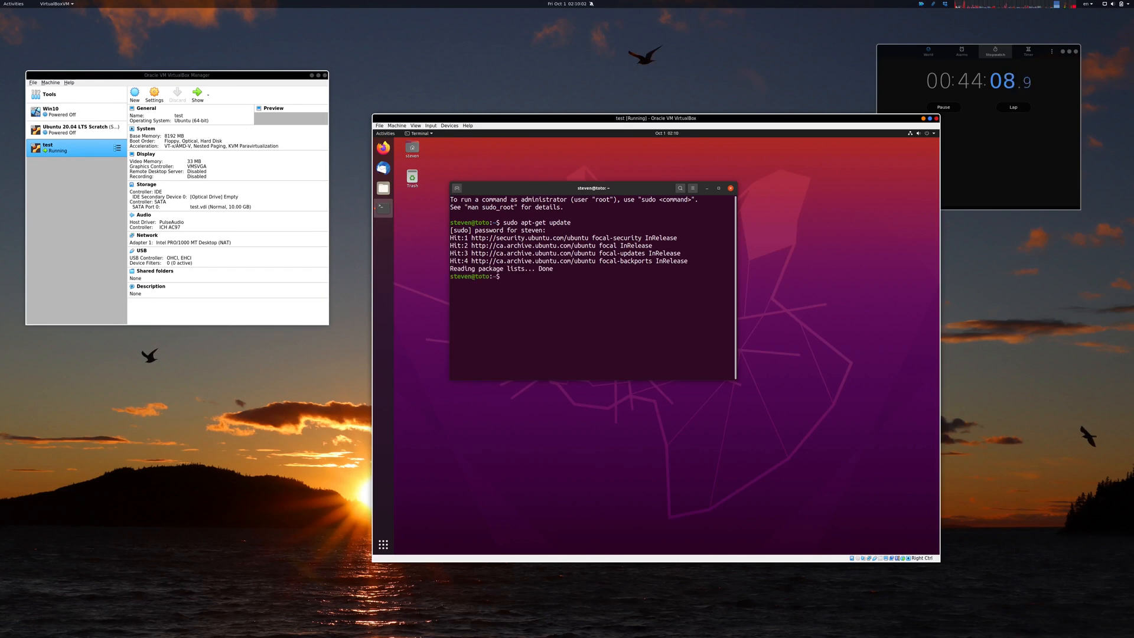
# Step: Run sudo apt-get upgrade --with-new-pkgs in the terminal
pyautogui.press('Up')
pyautogui.press('BackSpace')
pyautogui.press('BackSpace')
pyautogui.press('BackSpace')
pyautogui.press('BackSpace')
pyautogui.write('grade')
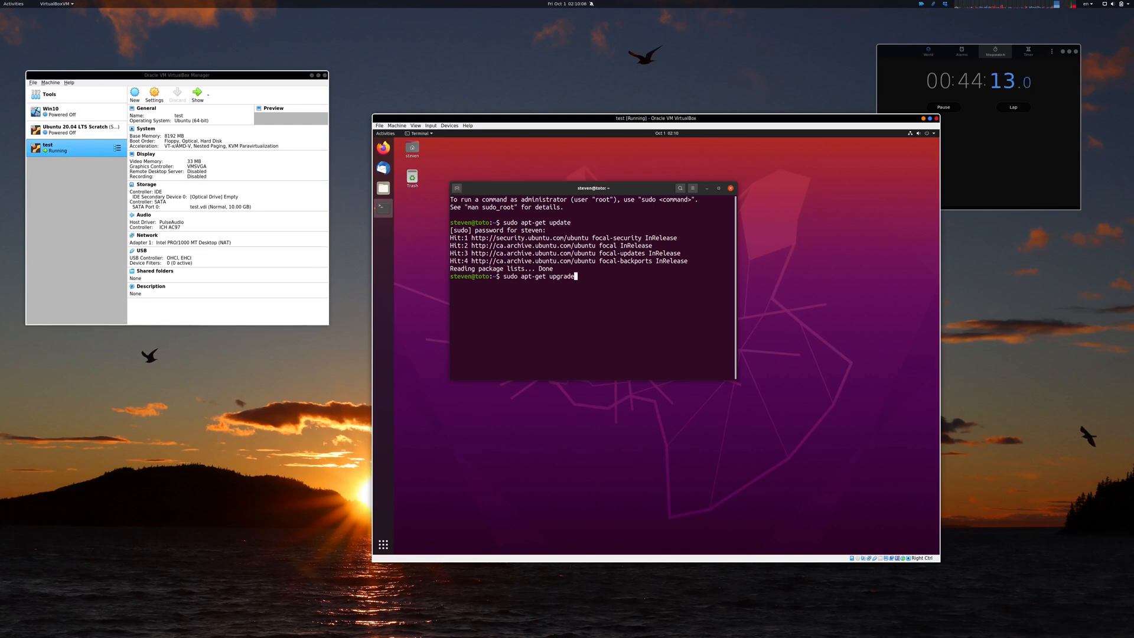
pyautogui.write(' --with-new-pkgs')
pyautogui.press('Return')
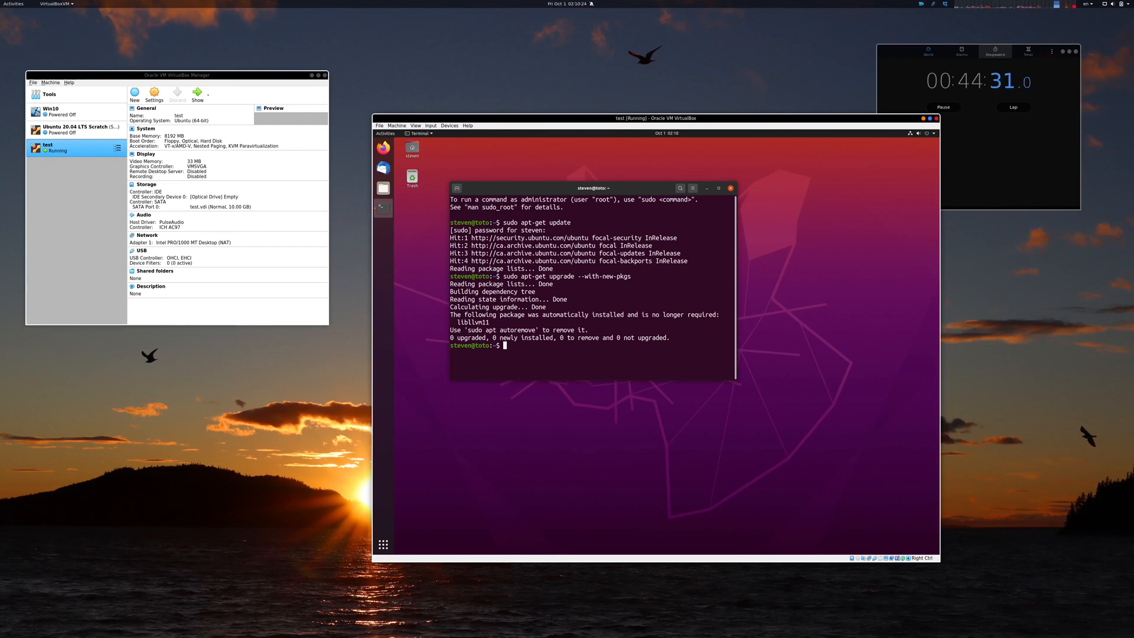
# Step: Run sudo apt-get autoremove and confirm the removal with y
pyautogui.press('Up')
pyautogui.press('BackSpace')
pyautogui.press('BackSpace')
pyautogui.press('BackSpace')
pyautogui.press('BackSpace')
pyautogui.press('BackSpace')
pyautogui.press('BackSpace')
pyautogui.press('BackSpace')
pyautogui.press('BackSpace')
pyautogui.press('BackSpace')
pyautogui.press('BackSpace')
pyautogui.press('BackSpace')
pyautogui.press('BackSpace')
pyautogui.press('BackSpace')
pyautogui.press('BackSpace')
pyautogui.press('BackSpace')
pyautogui.press('BackSpace')
pyautogui.press('BackSpace')
pyautogui.press('BackSpace')
pyautogui.press('BackSpace')
pyautogui.press('BackSpace')
pyautogui.press('BackSpace')
pyautogui.write('autoremove')
pyautogui.press('Return')
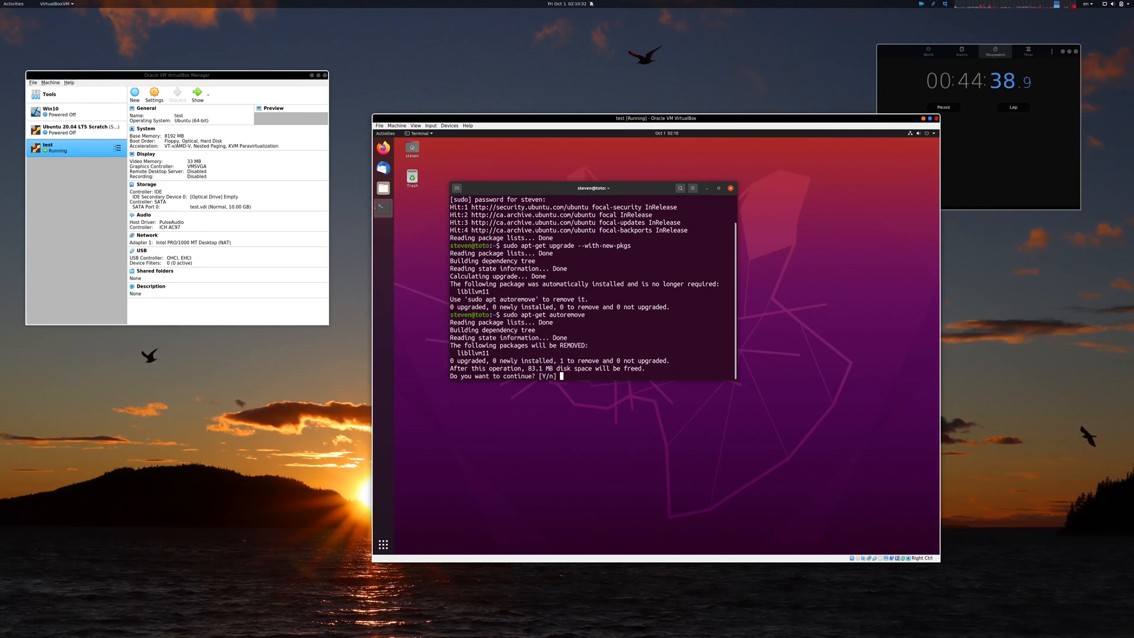
pyautogui.write('y')
pyautogui.press('Return')
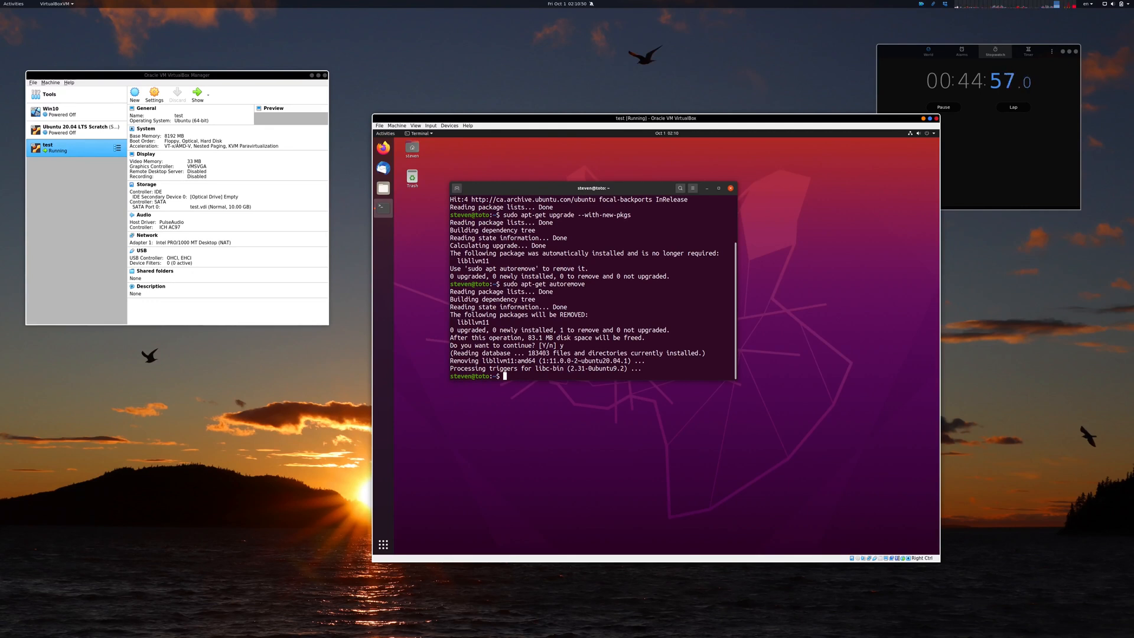
# Step: Clear the terminal and run sudo apt-get install build-essential, confirming the installation
pyautogui.write('l')
pyautogui.hotkey('ctrl', 'l')
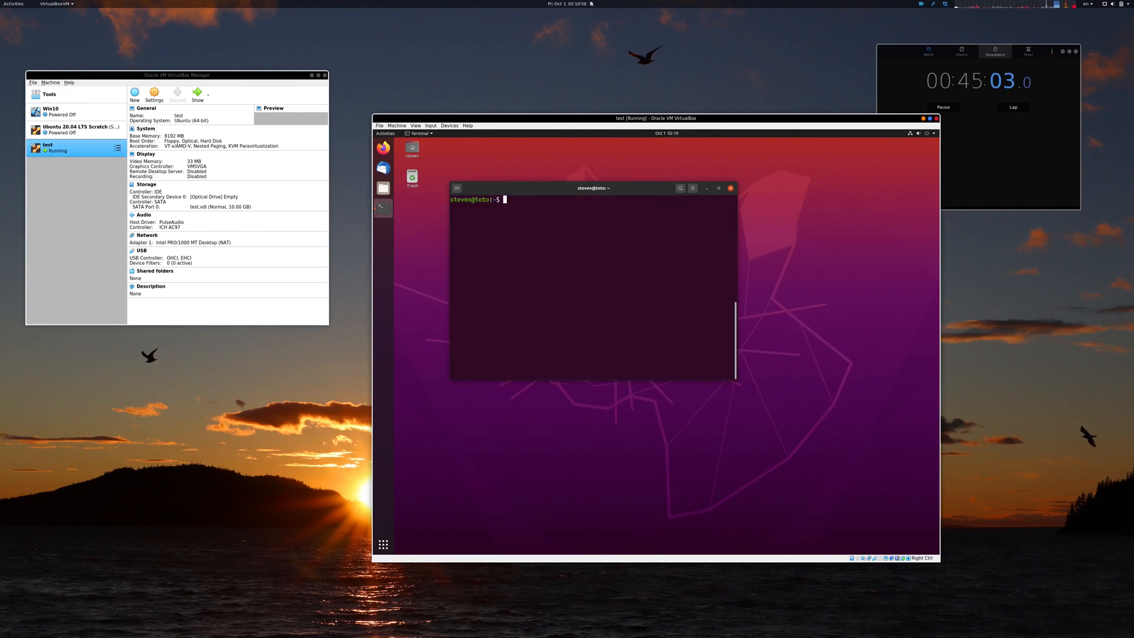
pyautogui.write('sudo apt-get install build-essential')
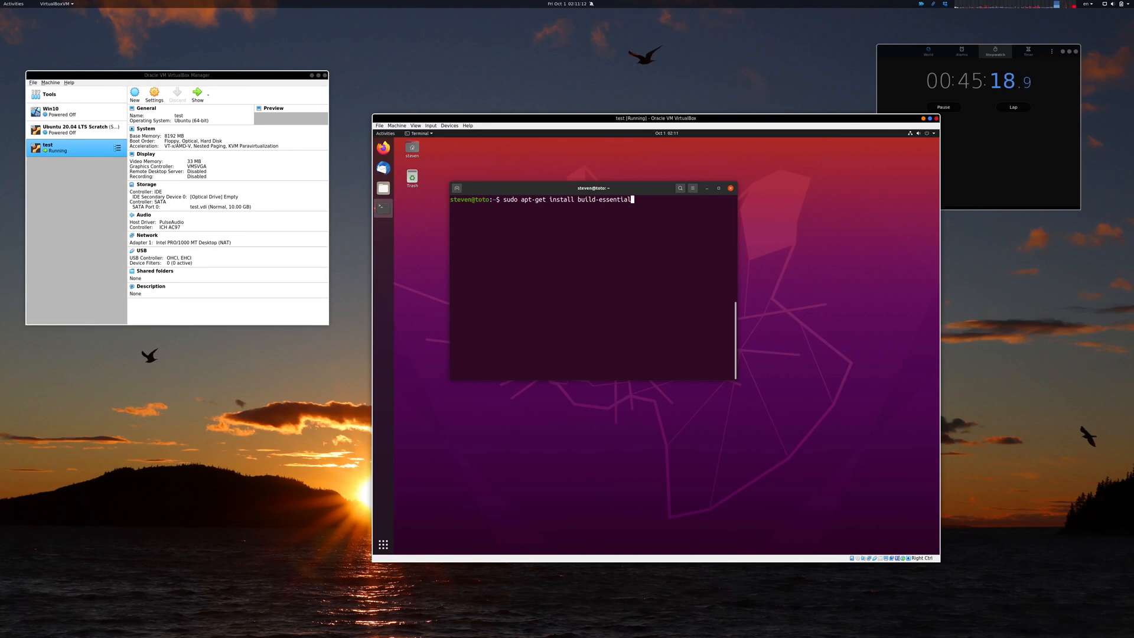
pyautogui.press('Return')
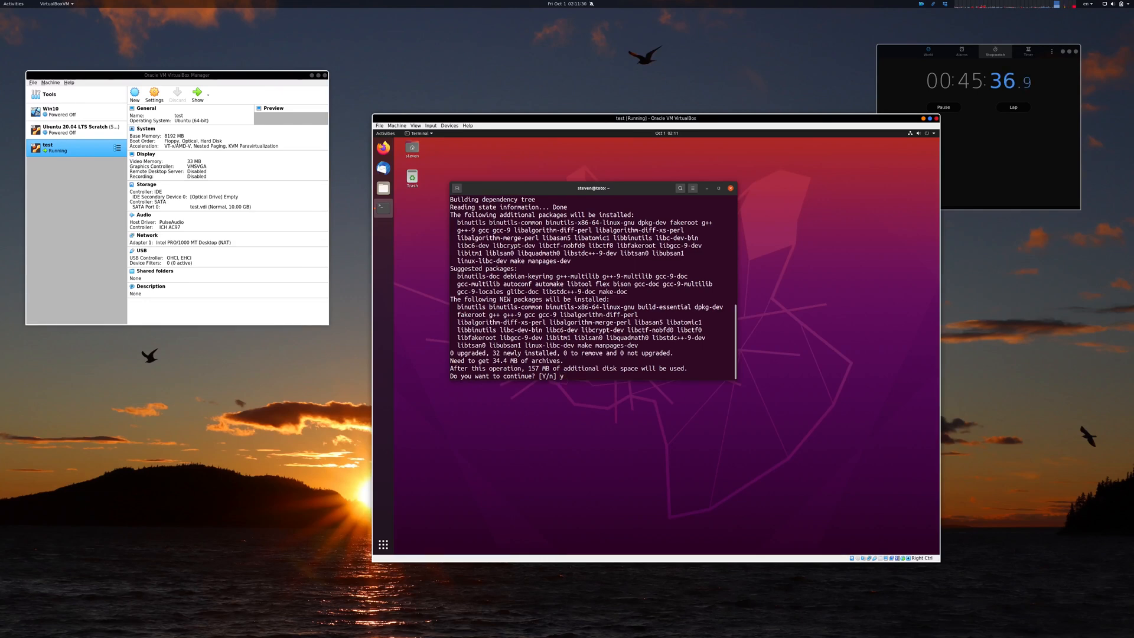
pyautogui.press('Return')
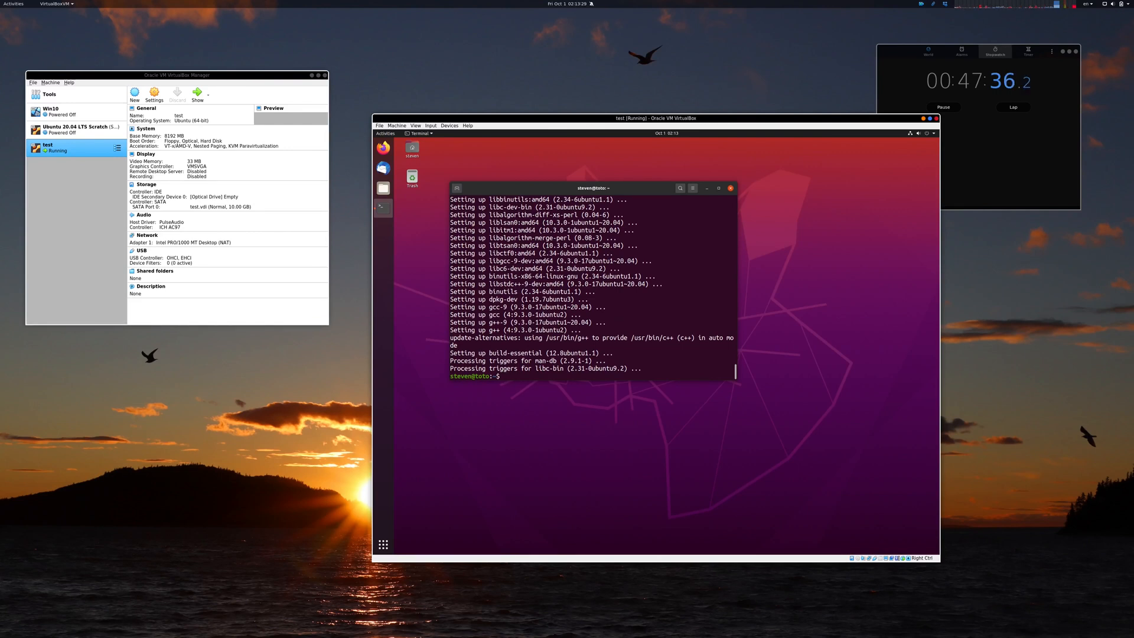
# Step: Check the installed compiler by running g++ --version
pyautogui.press('Return')
pyautogui.press('Return')
pyautogui.write('g++ -')
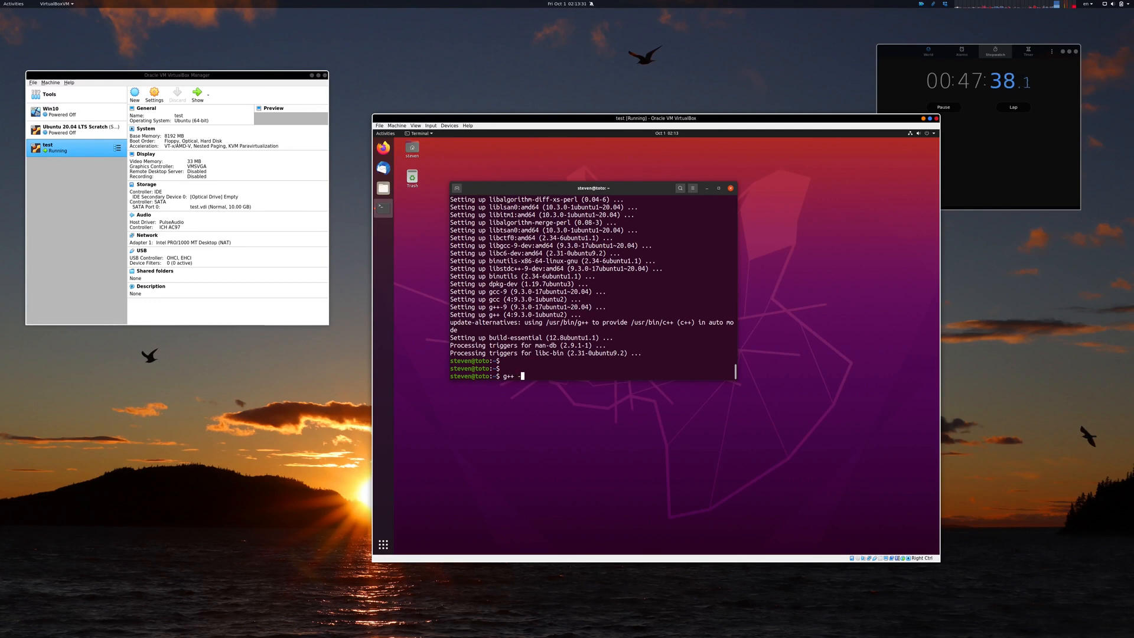
pyautogui.write('-version')
pyautogui.press('Return')
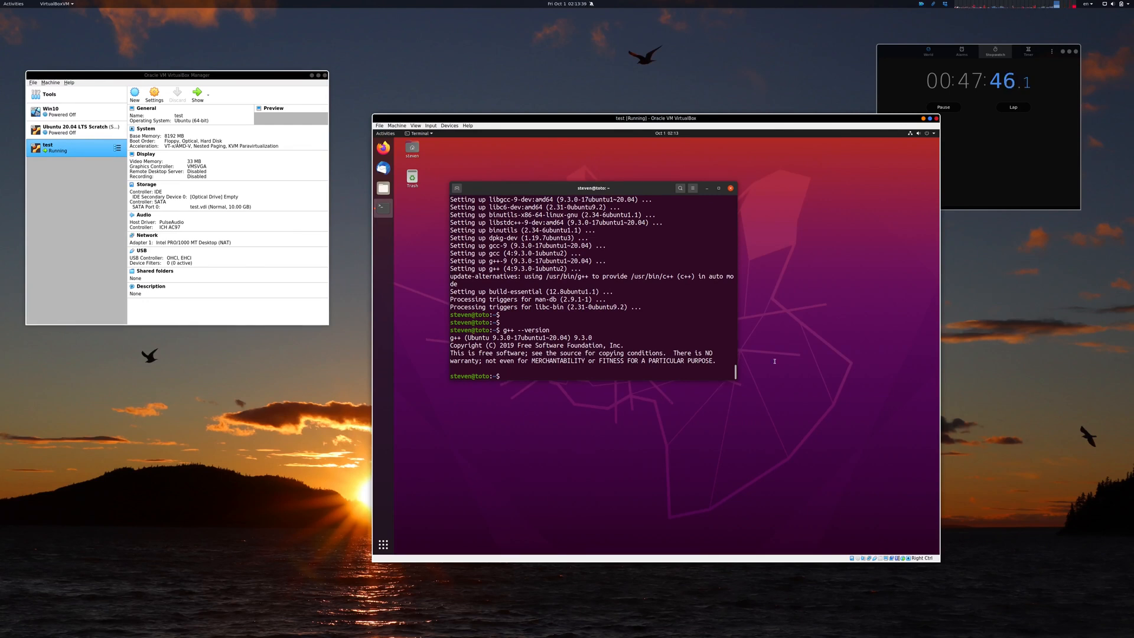
# Step: Power off the Ubuntu virtual machine from the system menu
pyautogui.click(929, 134)
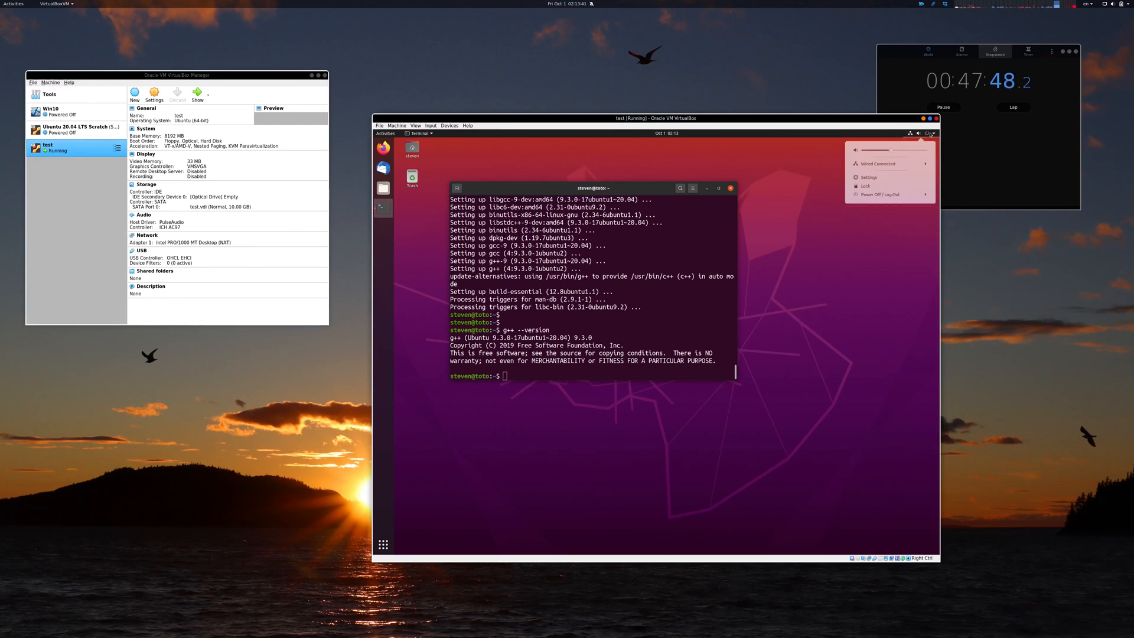
pyautogui.click(881, 197)
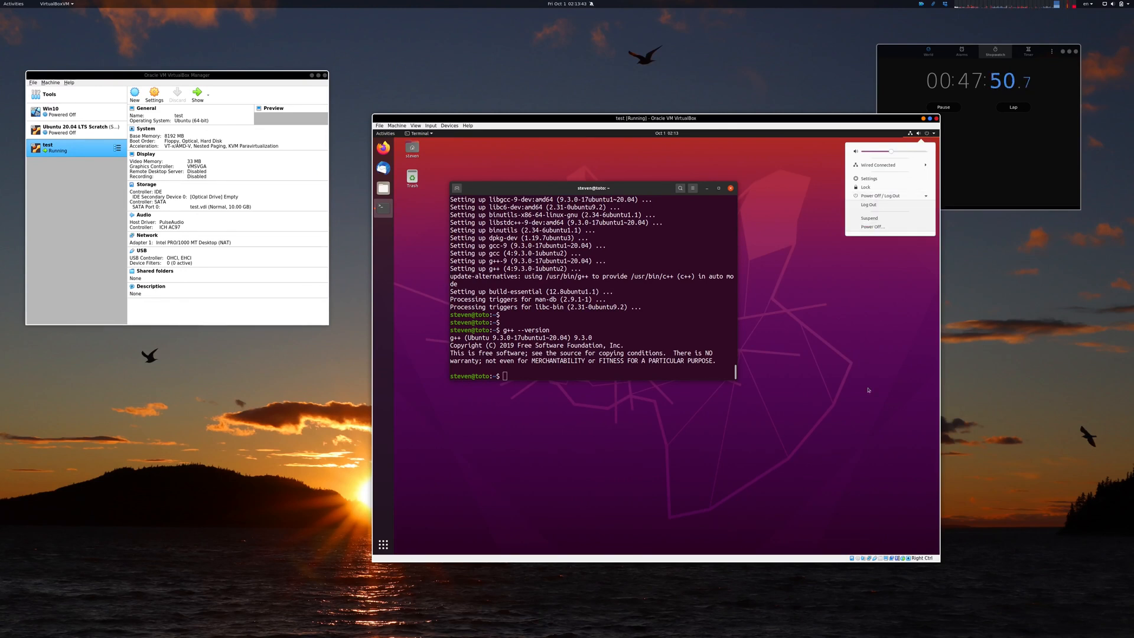
pyautogui.click(871, 227)
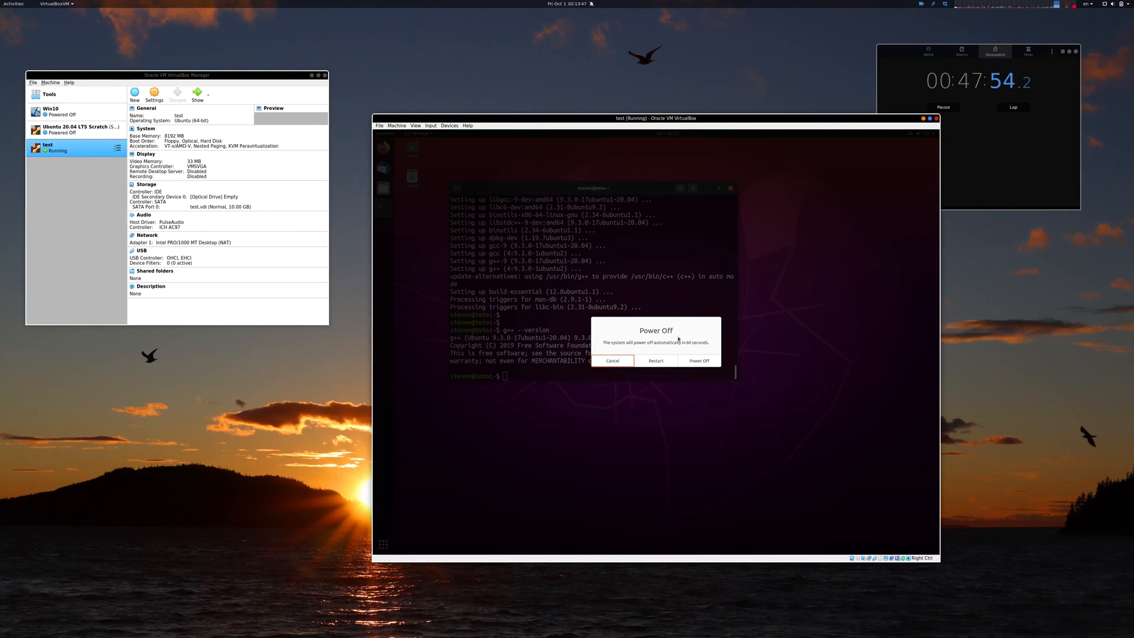
pyautogui.click(706, 360)
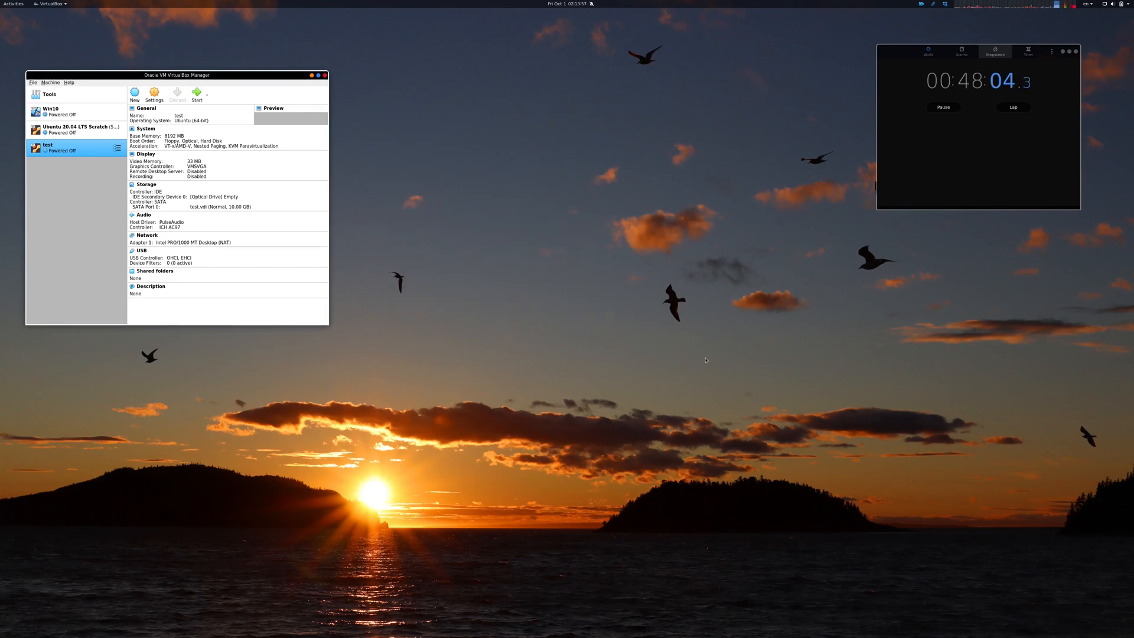
pyautogui.press('super+Page_Down')
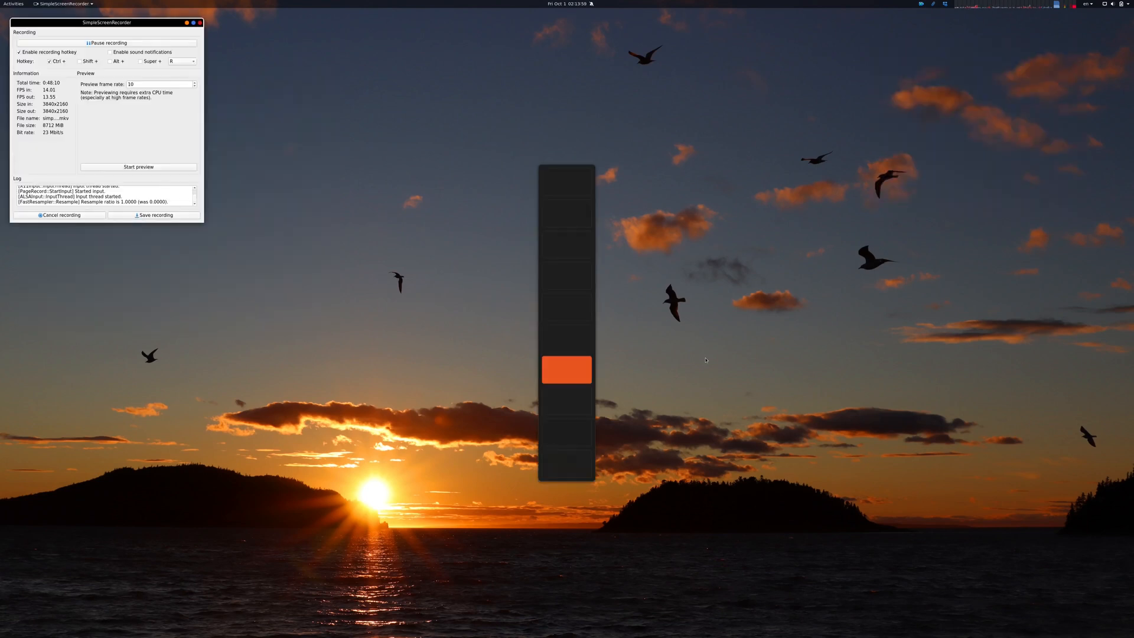